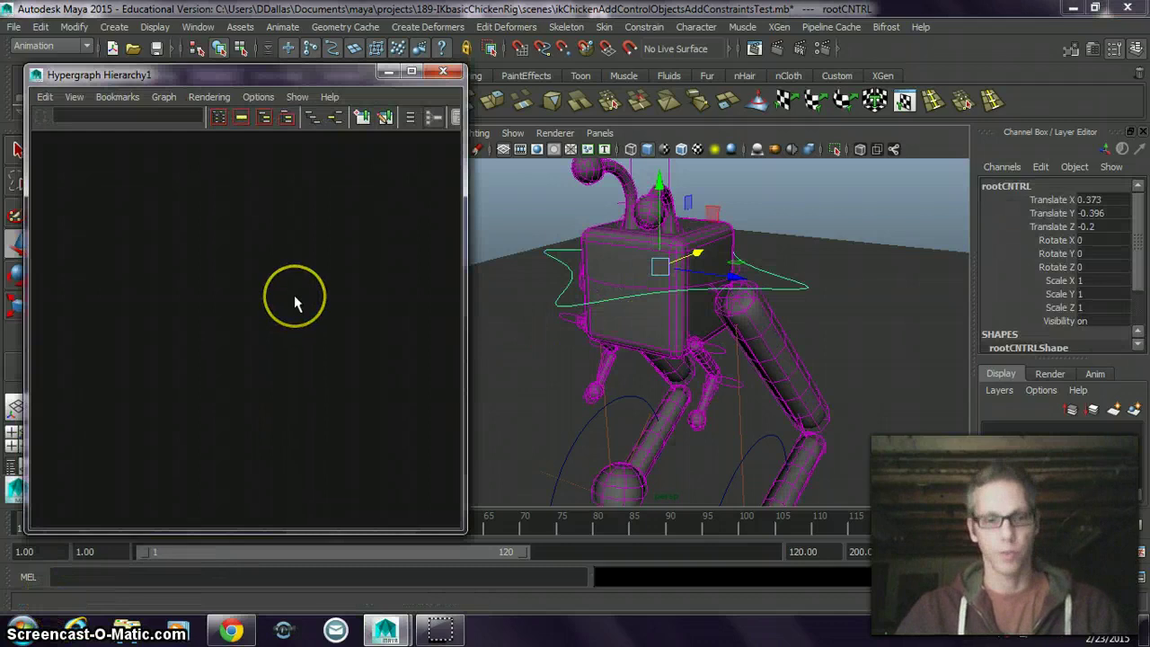
Frame rootCNTRL in the Hypergraph, then select rootCNTRL, armRightUp, armRightElbow and rightFootCNTRL nodes
key("f")
scroll(314, 332, "down", 5)
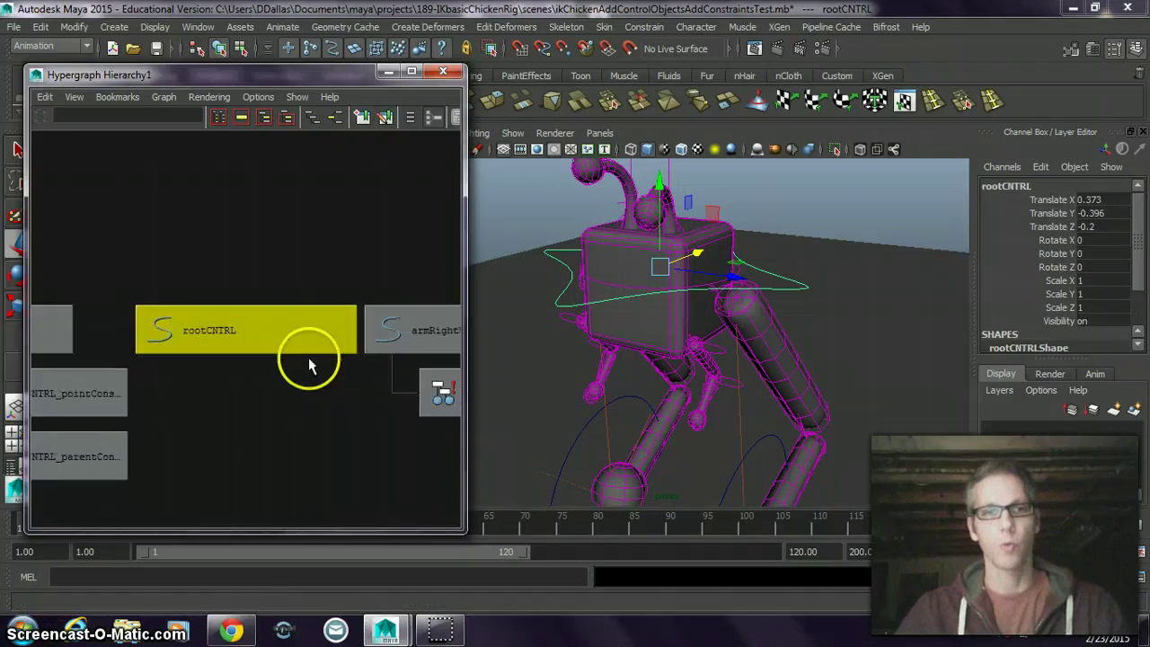
scroll(309, 358, "down", 1)
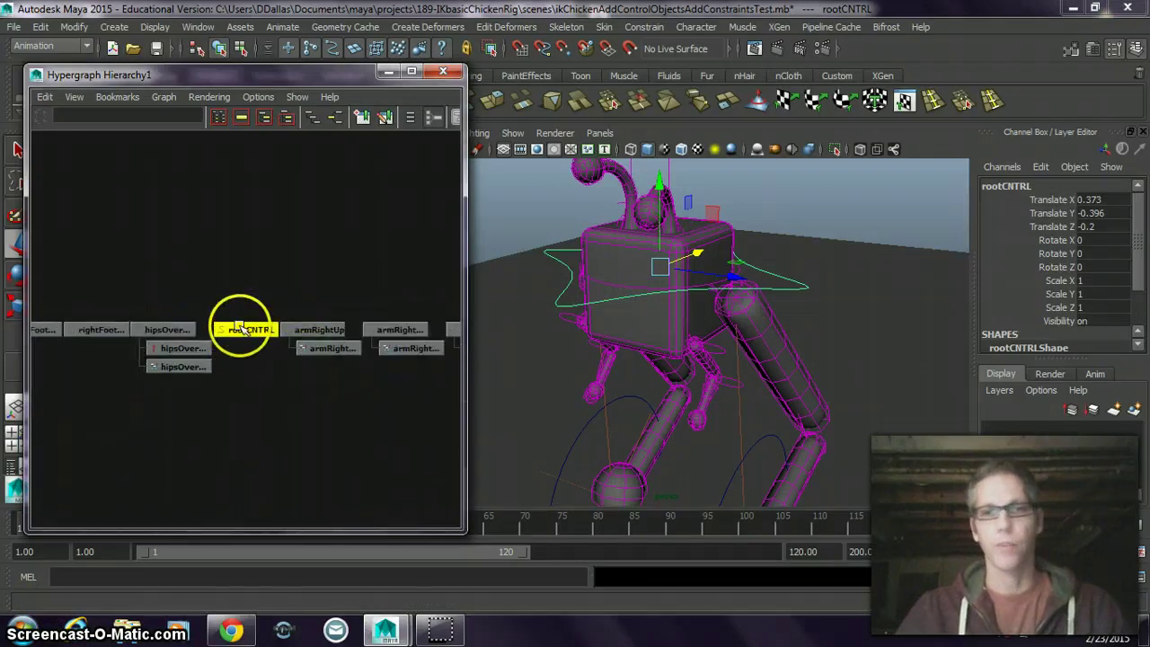
left_click(264, 331)
left_click(317, 330)
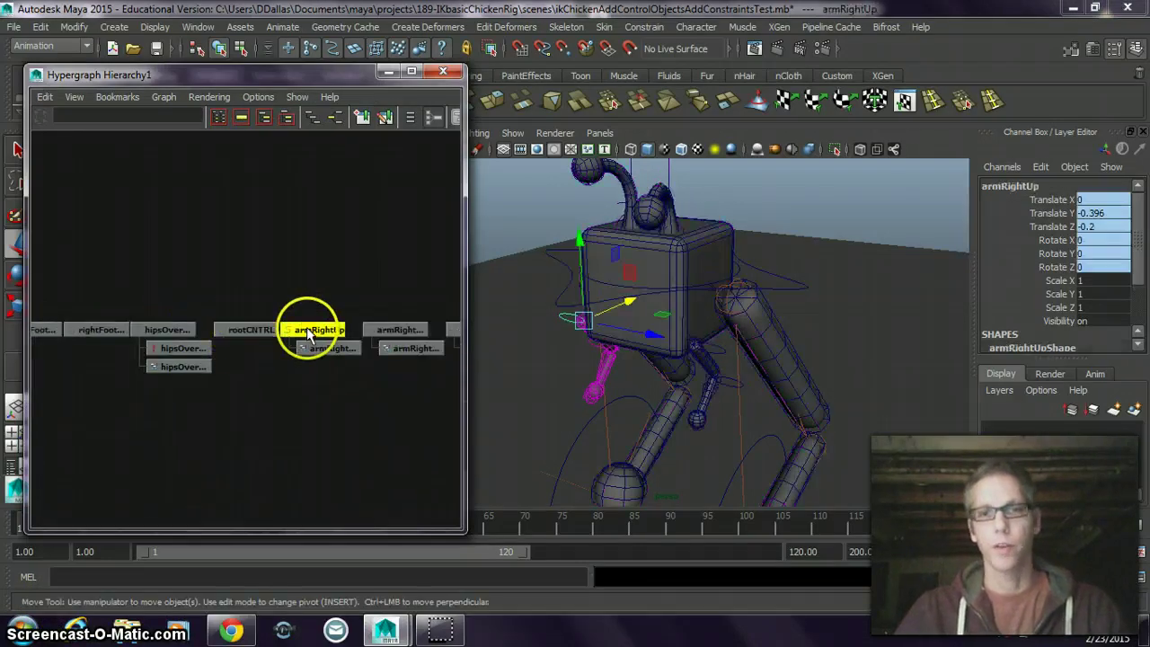
left_click(395, 330)
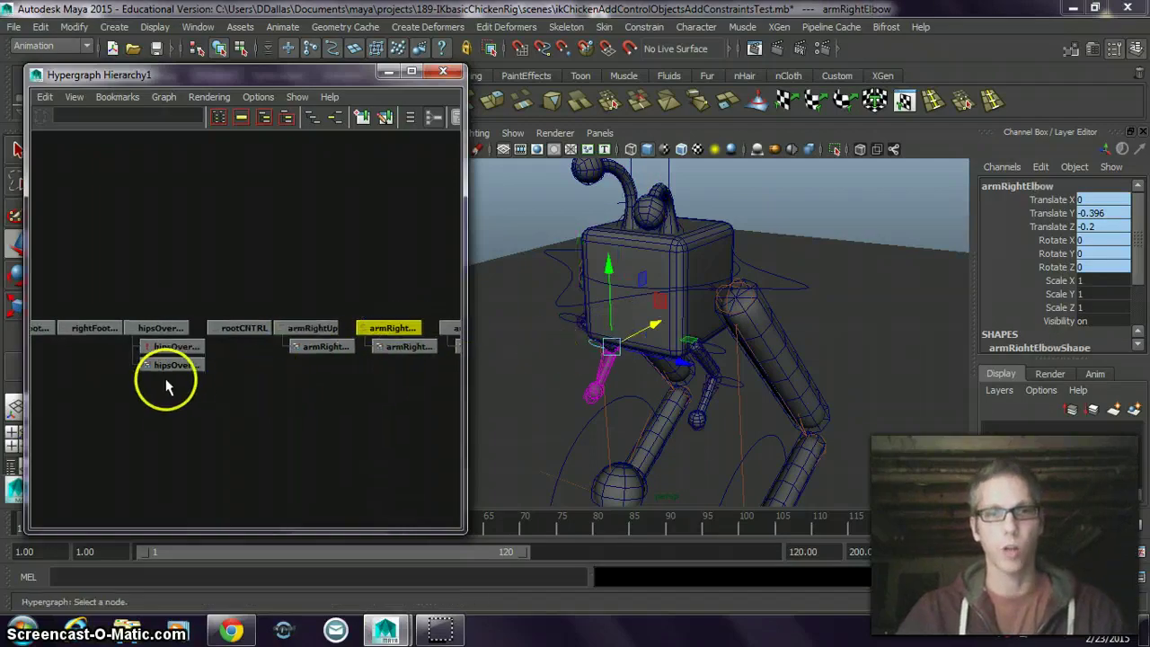
left_click(629, 396)
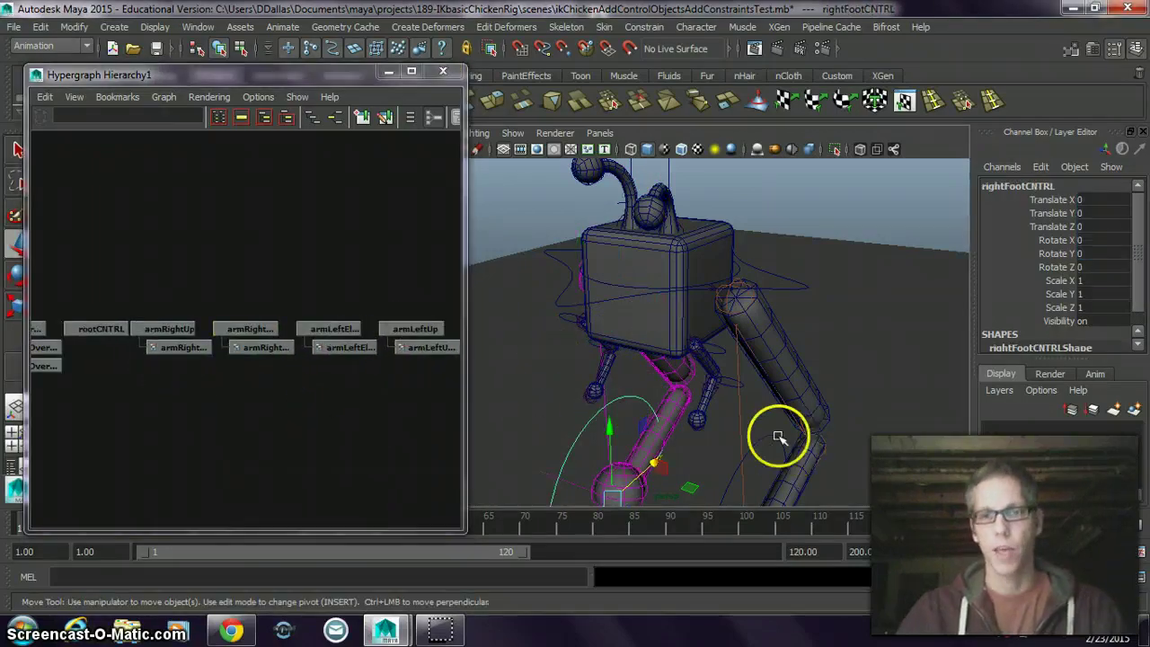
Select the hipsOverRide joint and hipsOverrideCNTRL control in the viewport
left_click(620, 285)
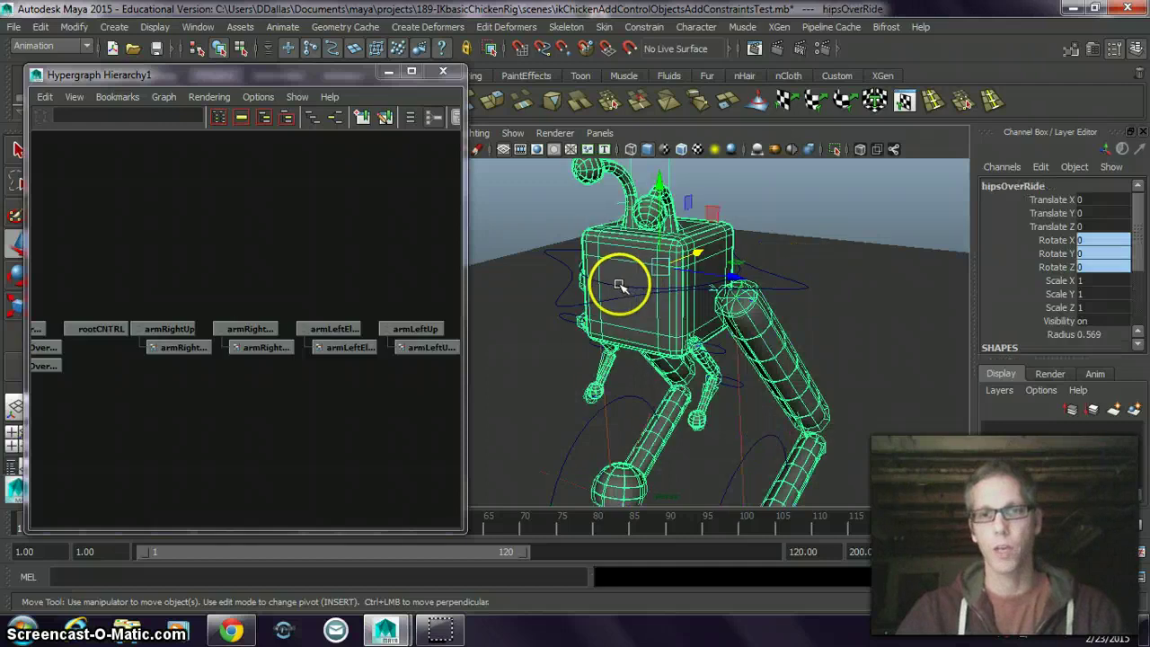
left_click(594, 278)
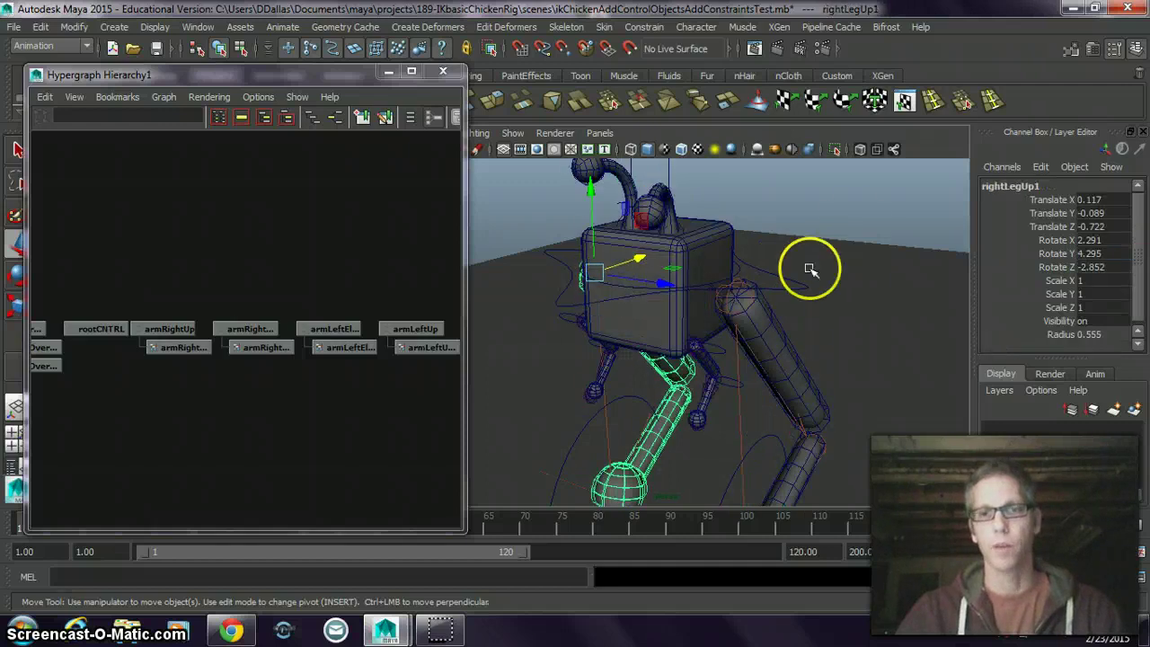
left_click(808, 268)
left_click(621, 282)
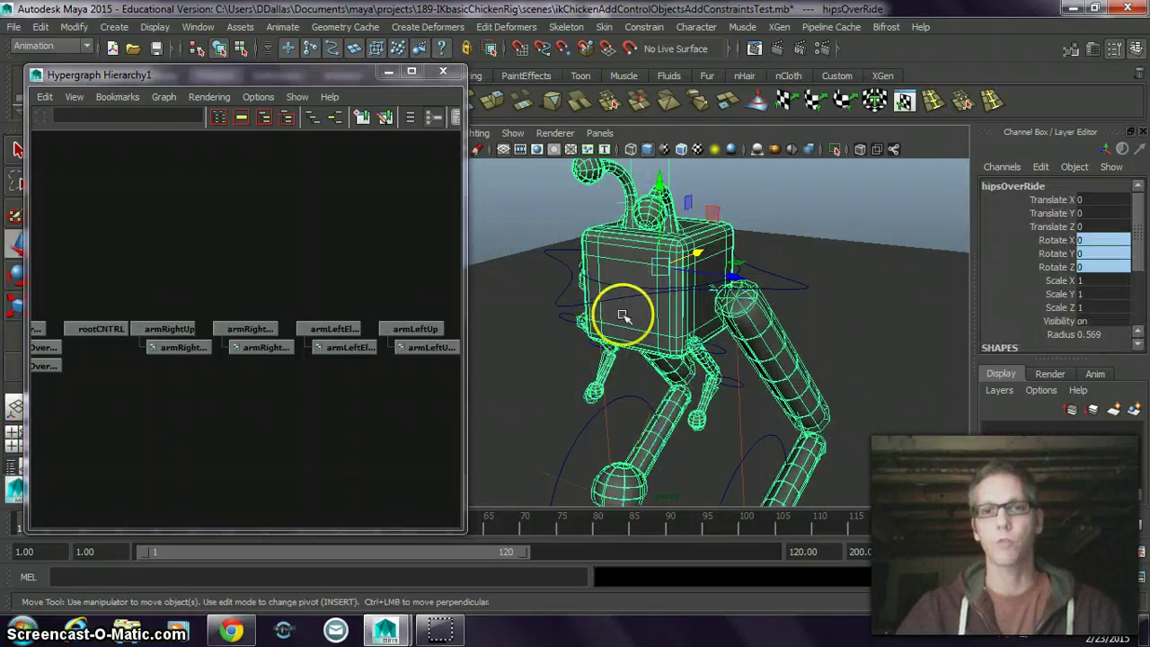
left_click_drag(622, 316, 585, 336, "alt")
left_click(603, 282)
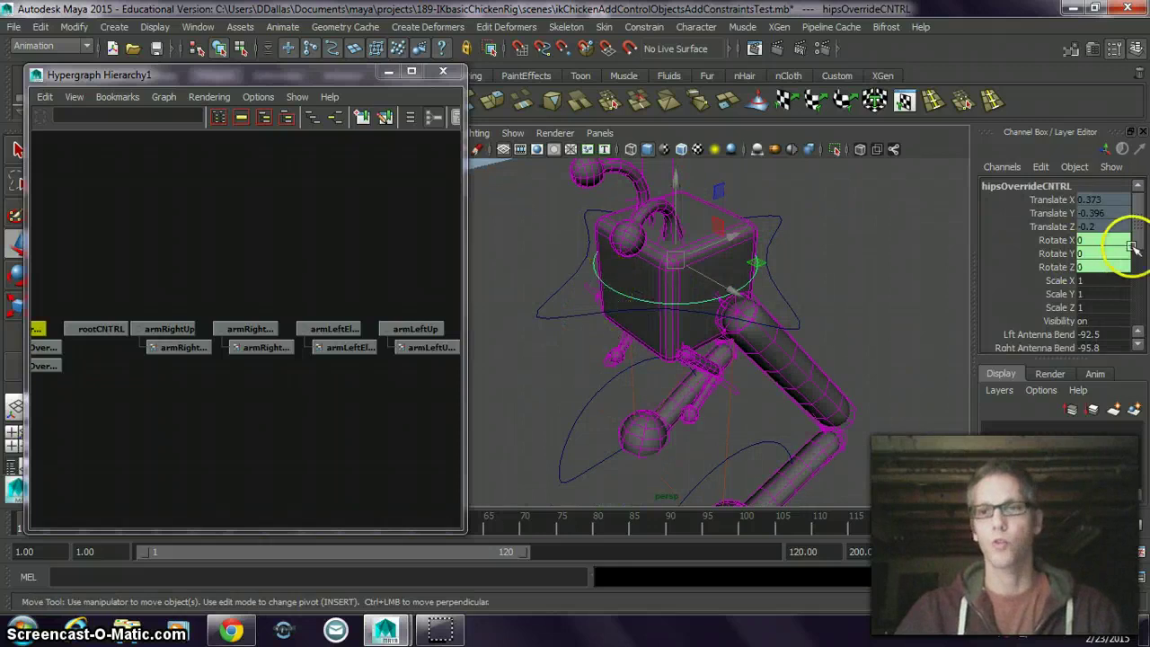
left_click(602, 283)
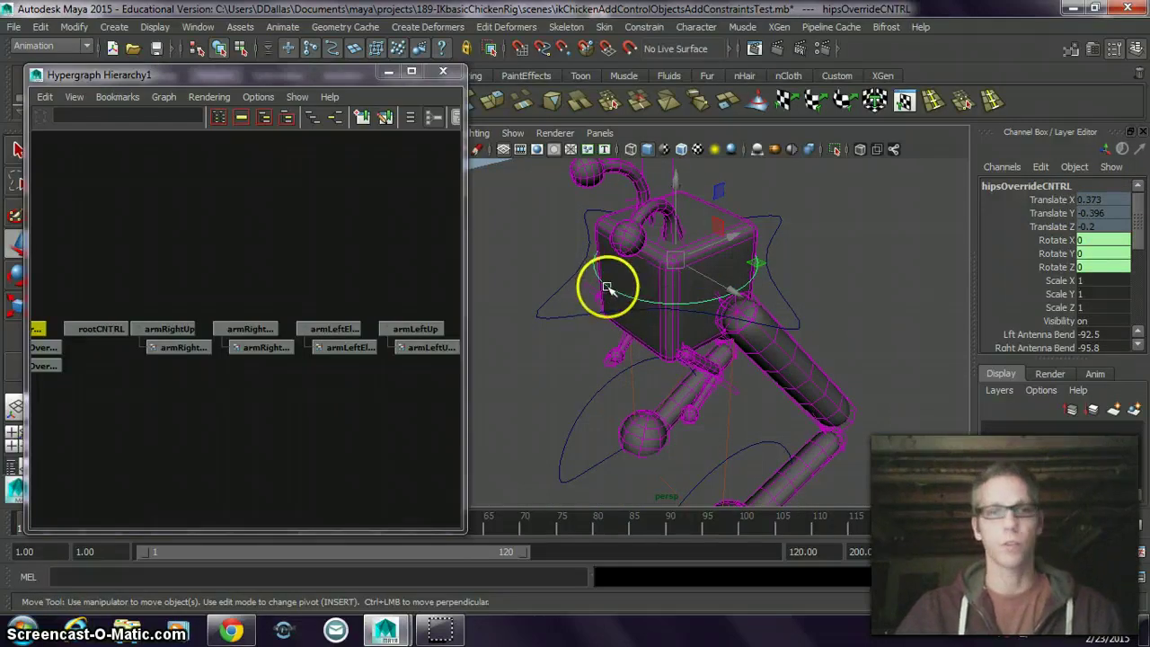
Pan the Hypergraph to show the root joint hierarchy and switch to the Select Tool
middle_click_drag(182, 396, 374, 380, "alt")
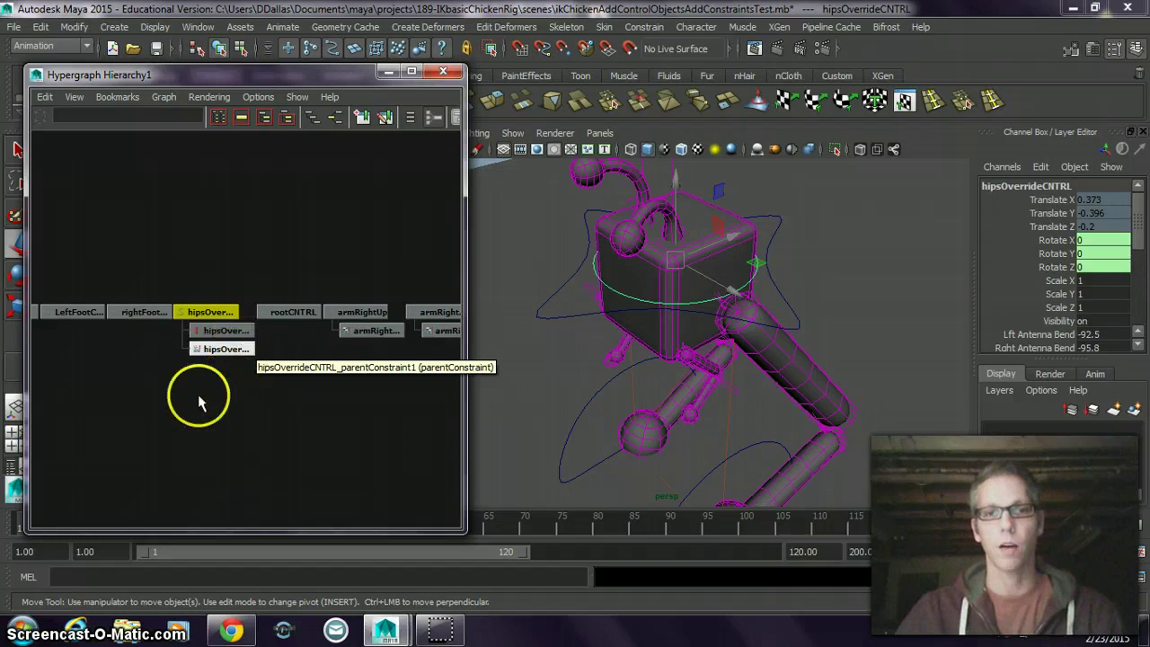
middle_click_drag(195, 392, 415, 370, "alt")
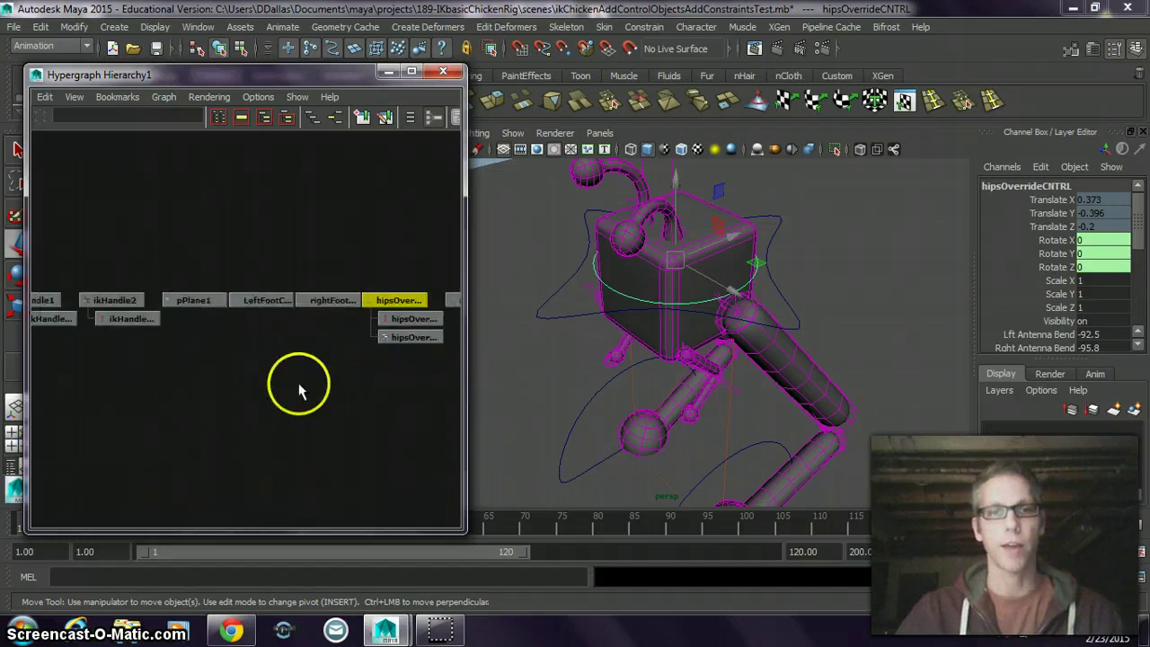
left_click(201, 315)
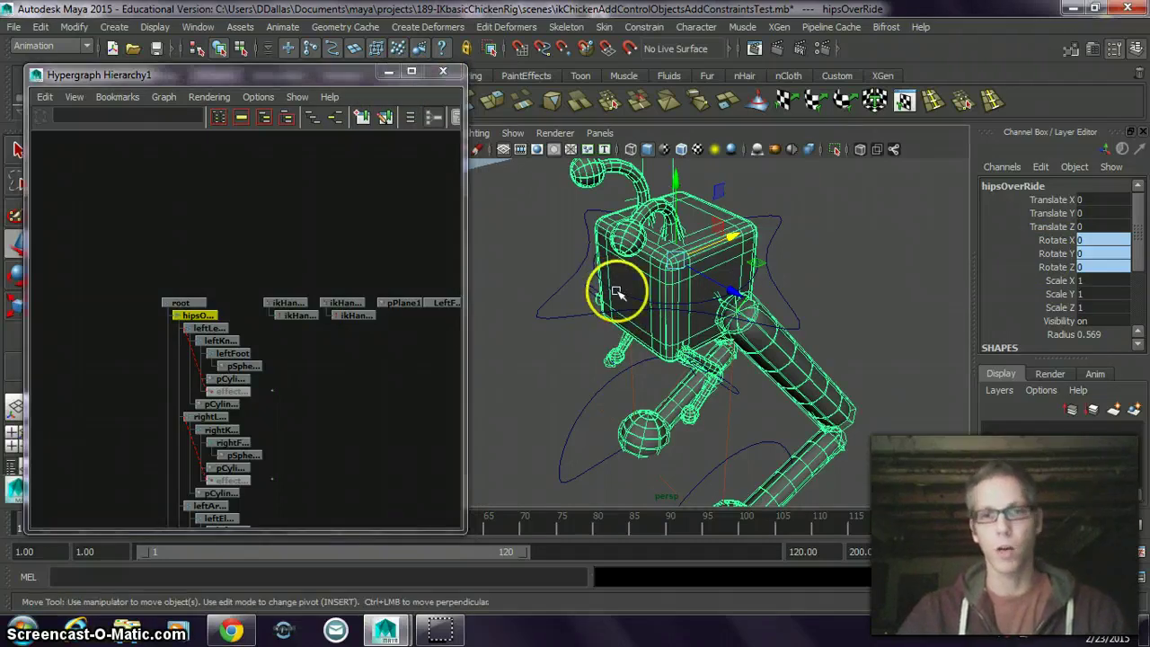
key("q")
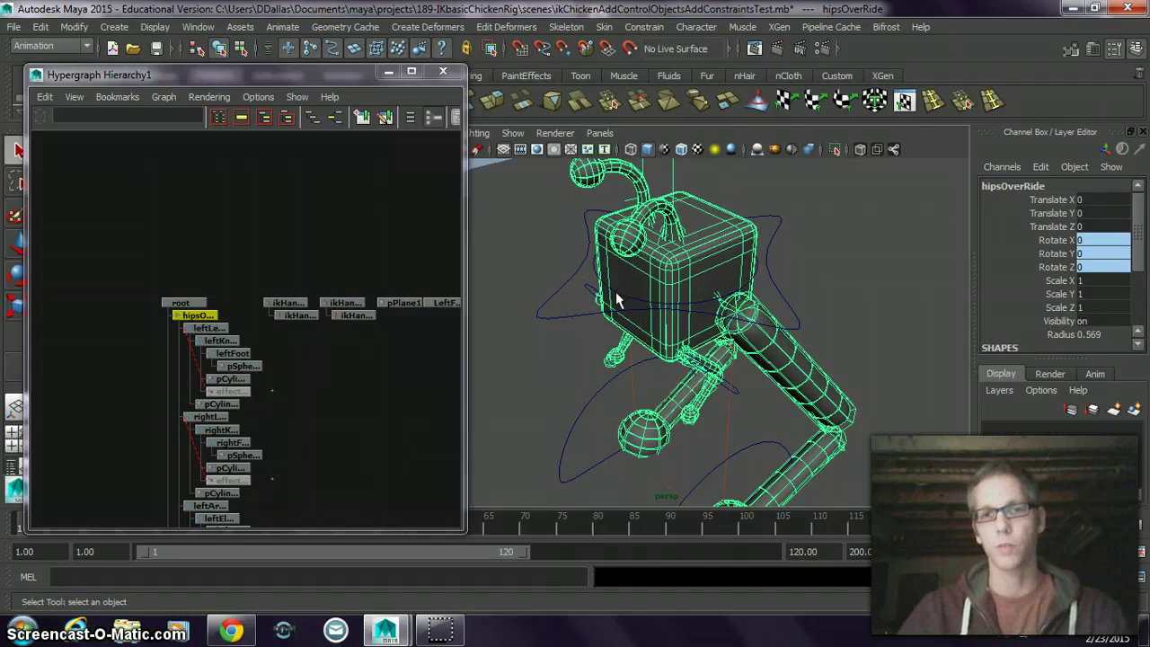
Test-rotate hipsOverrideCNTRL and rootCNTRL to tilt and turn the chicken
left_click_drag(617, 296, 641, 308, "alt")
left_click(631, 302)
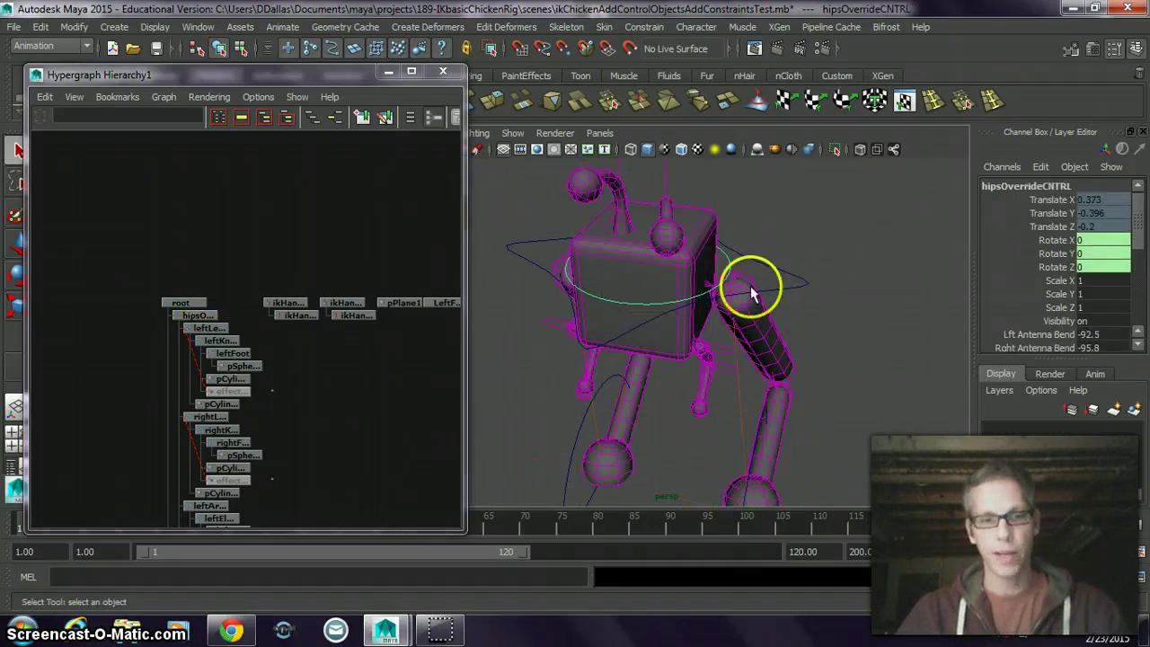
key("e")
left_click_drag(750, 285, 719, 218)
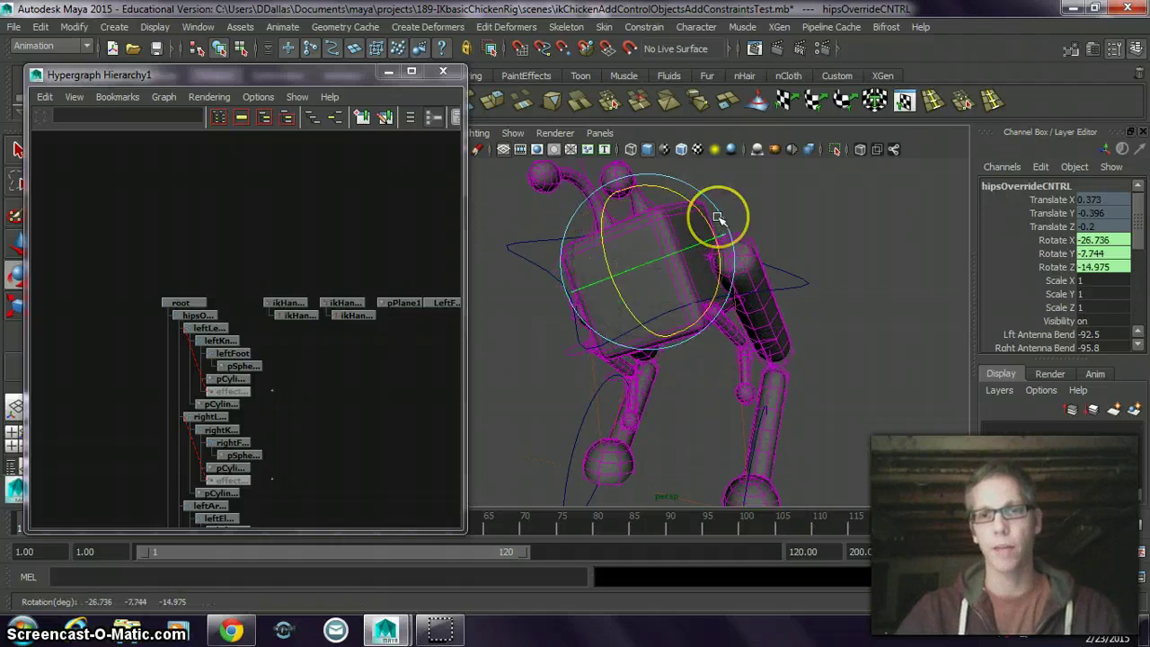
left_click_drag(788, 290, 739, 302, "alt")
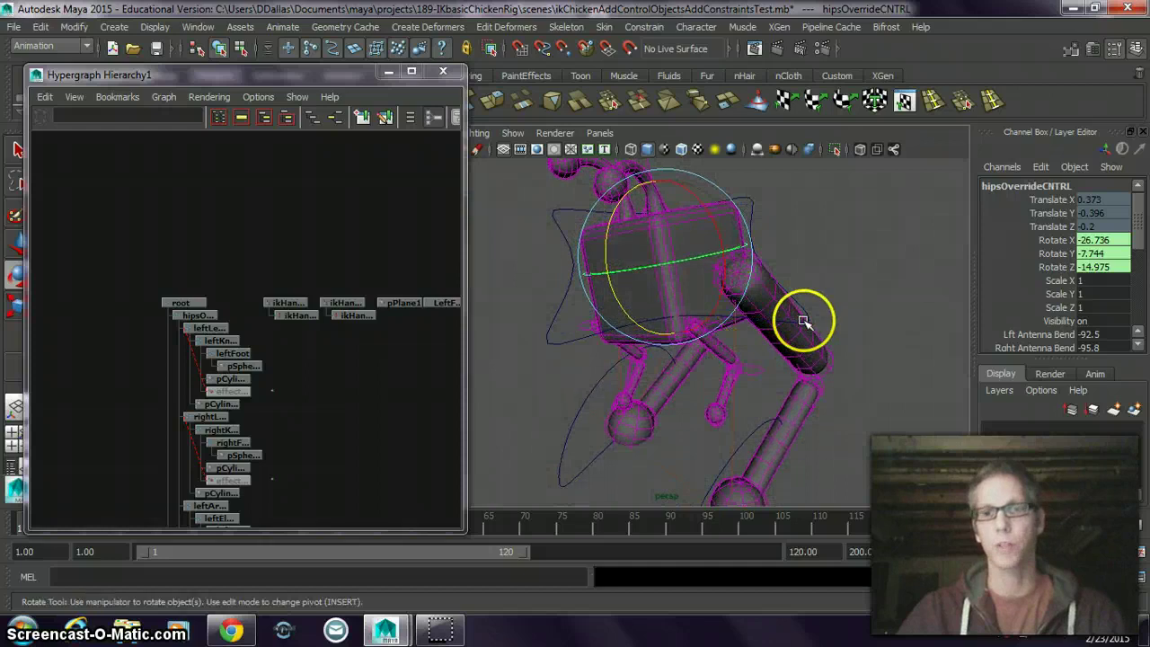
left_click(826, 326)
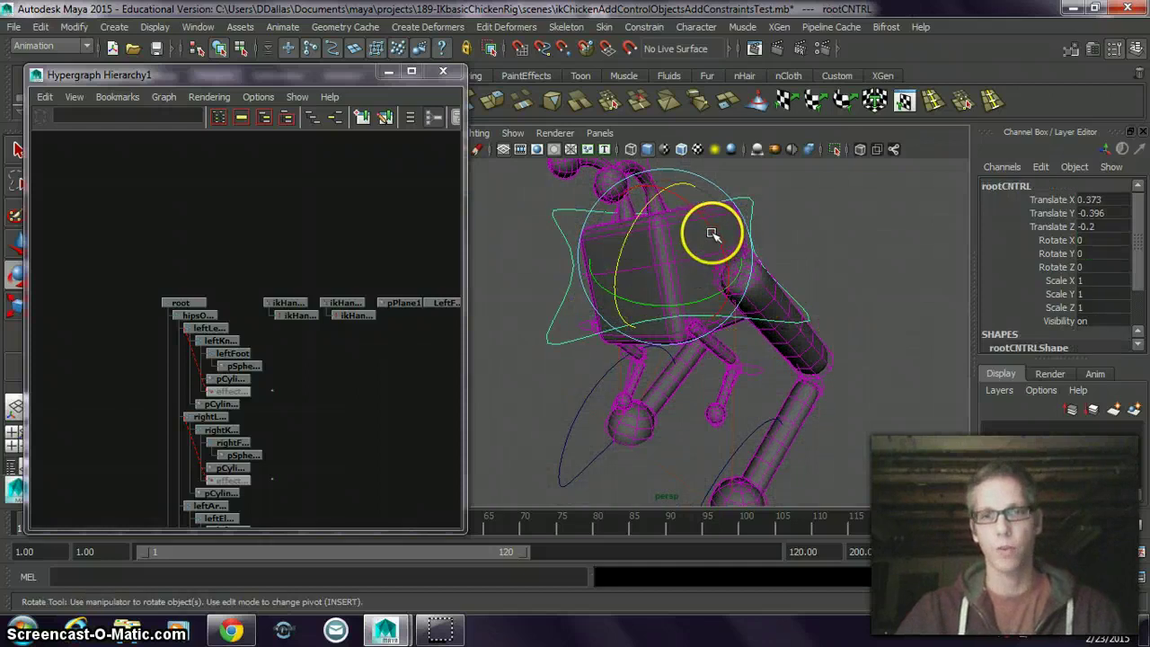
left_click_drag(711, 236, 714, 247)
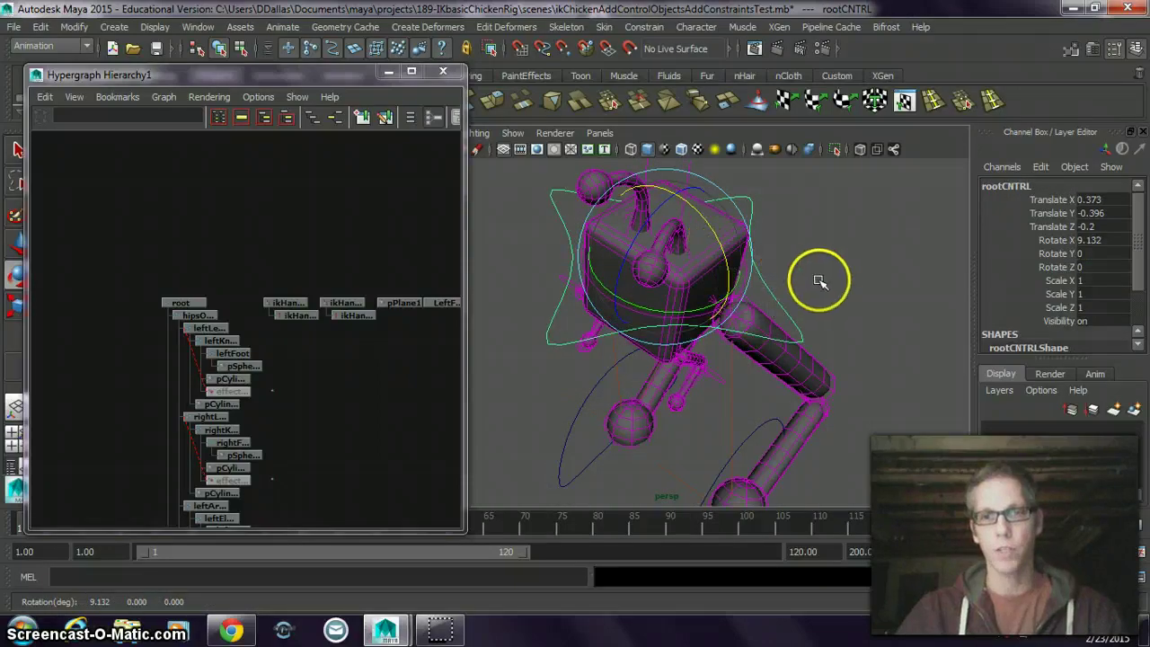
Undo the test rotations so the controls return to zero rotation
left_click_drag(816, 277, 776, 254, "alt")
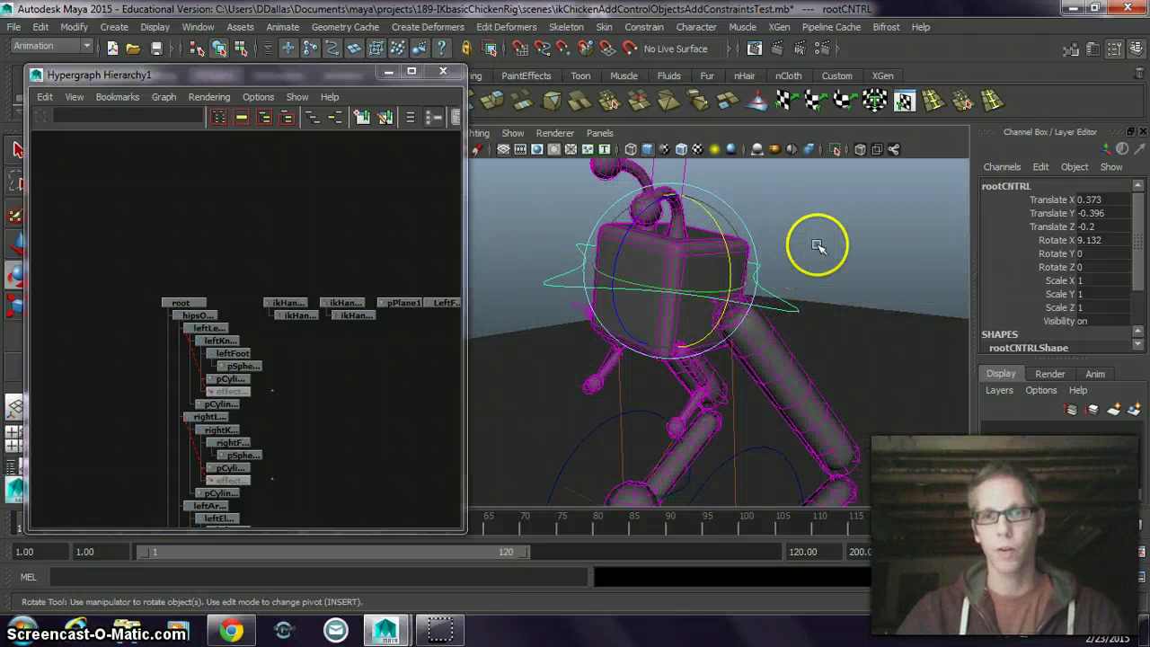
left_click(782, 248)
left_click(611, 277)
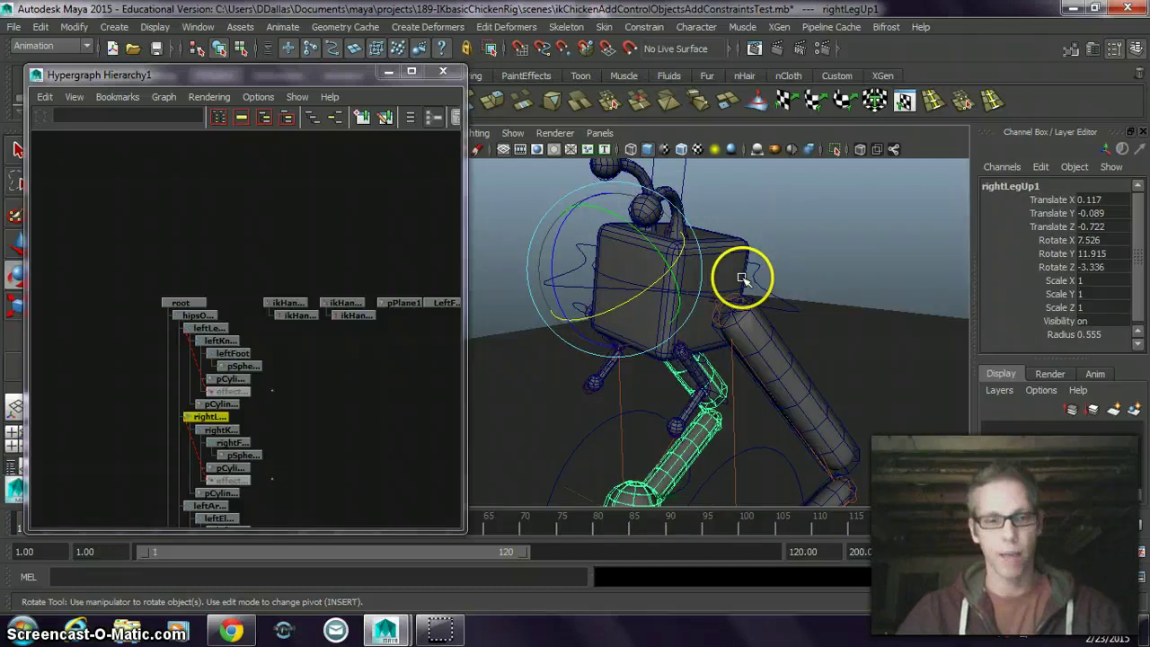
key("ctrl+z")
key("ctrl+z")
key("ctrl+z")
key("ctrl+z")
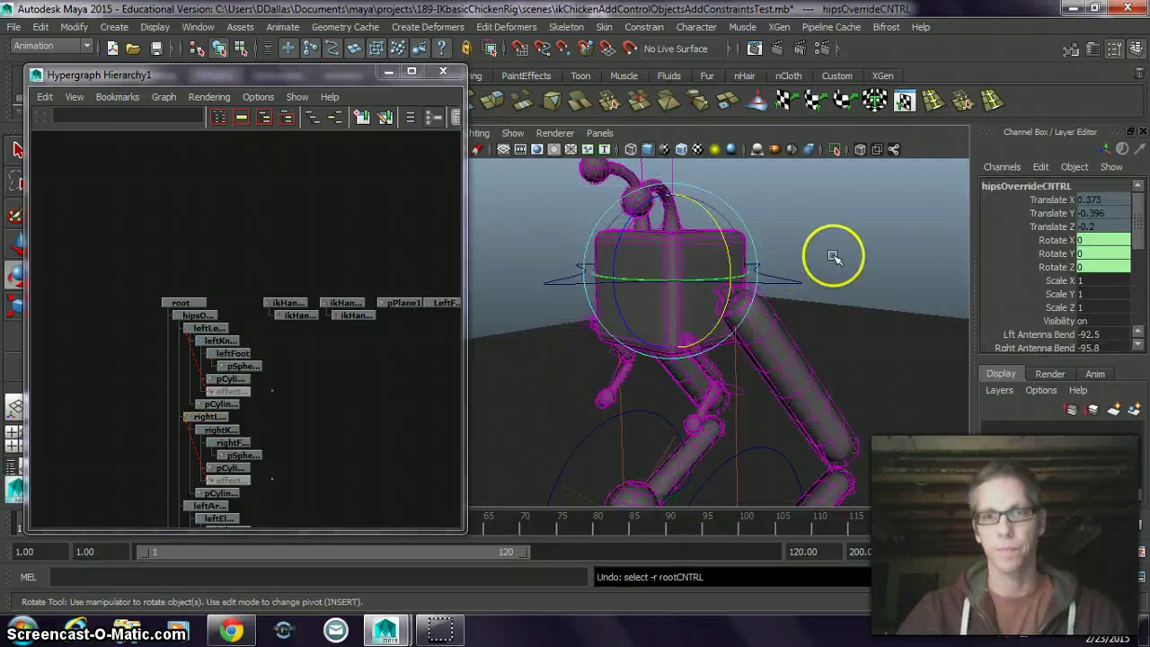
key("ctrl+z")
Move rootCNTRL along X to Translate X 0.436
left_click(557, 282)
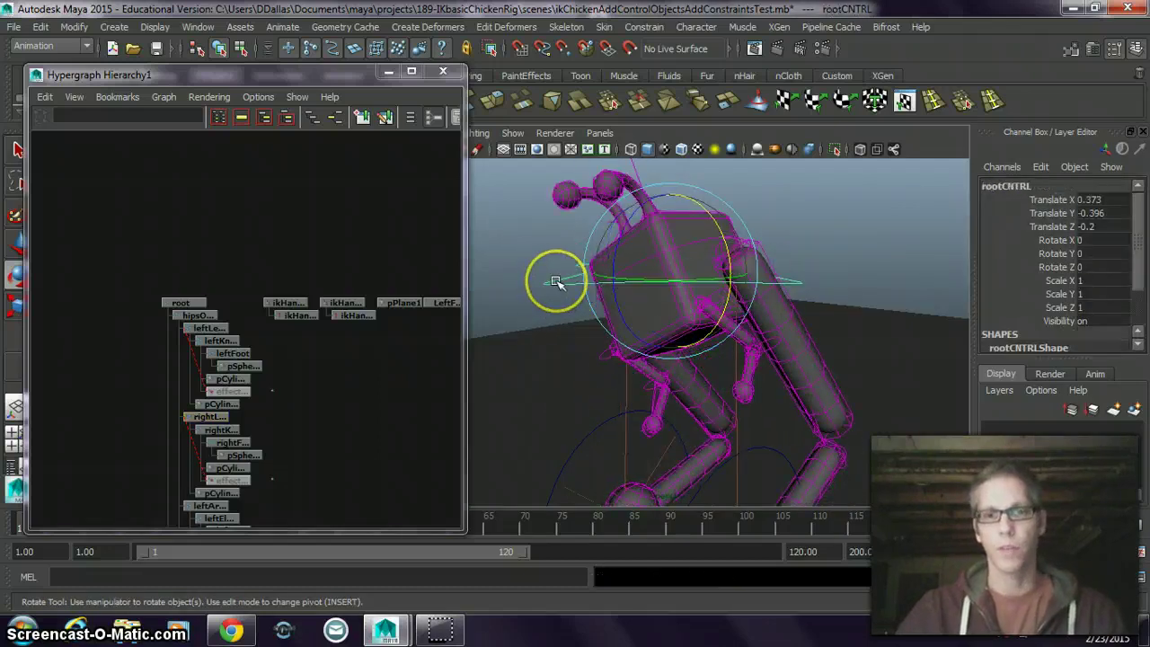
key("w")
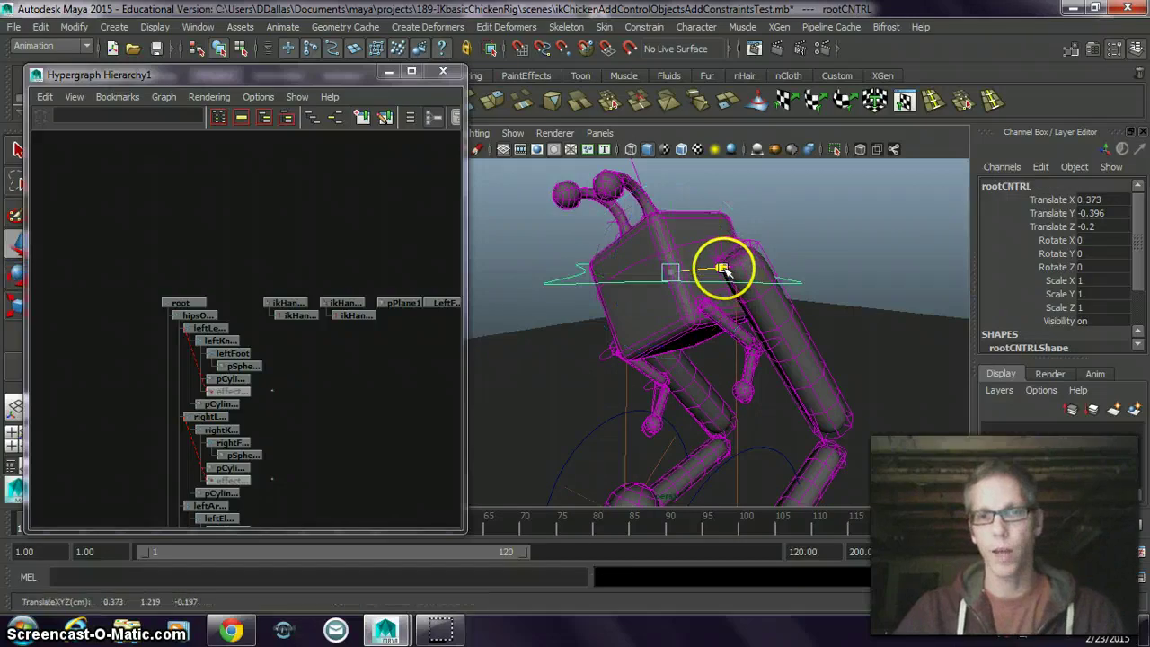
left_click_drag(726, 275, 770, 295)
left_click(614, 284)
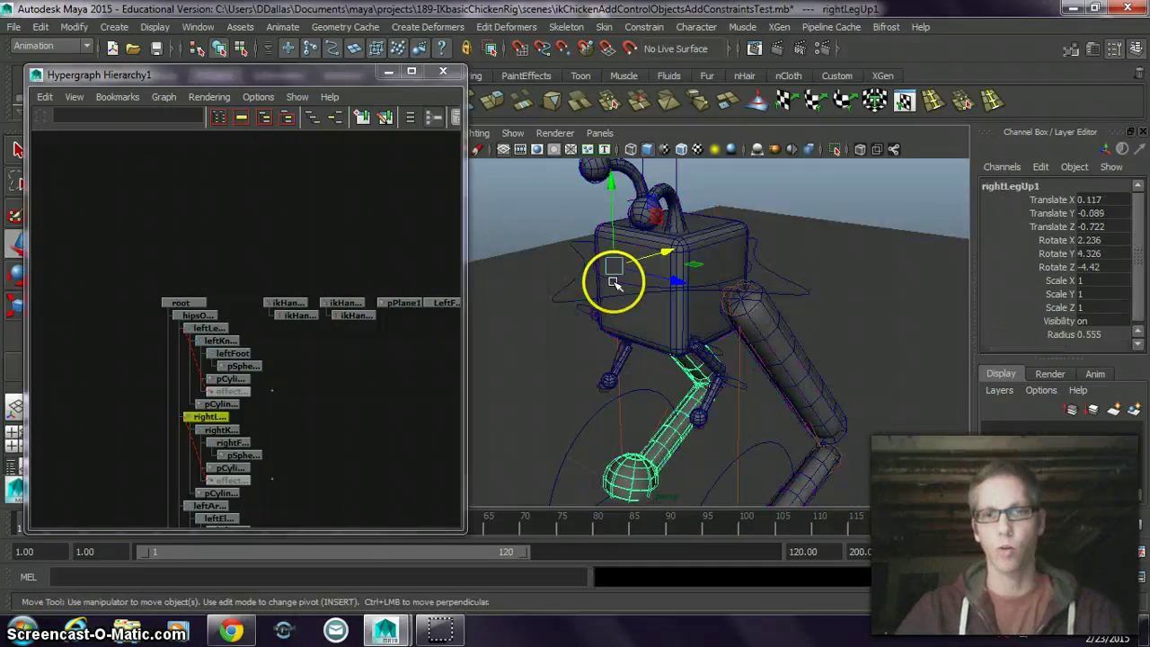
left_click(622, 280)
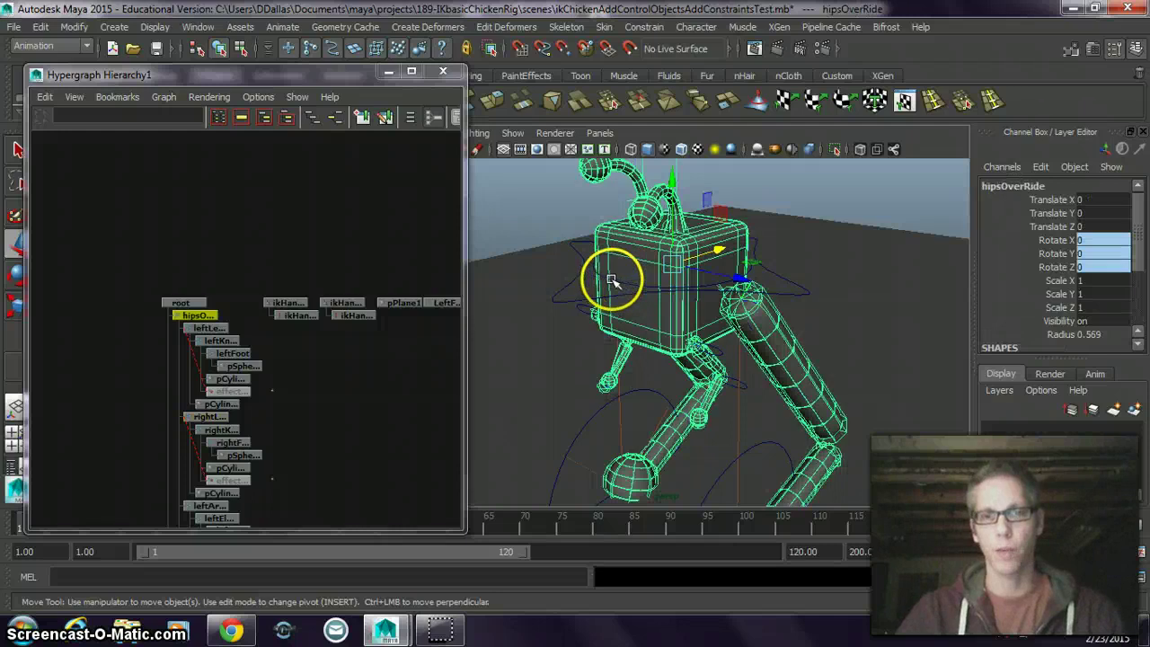
left_click(610, 278)
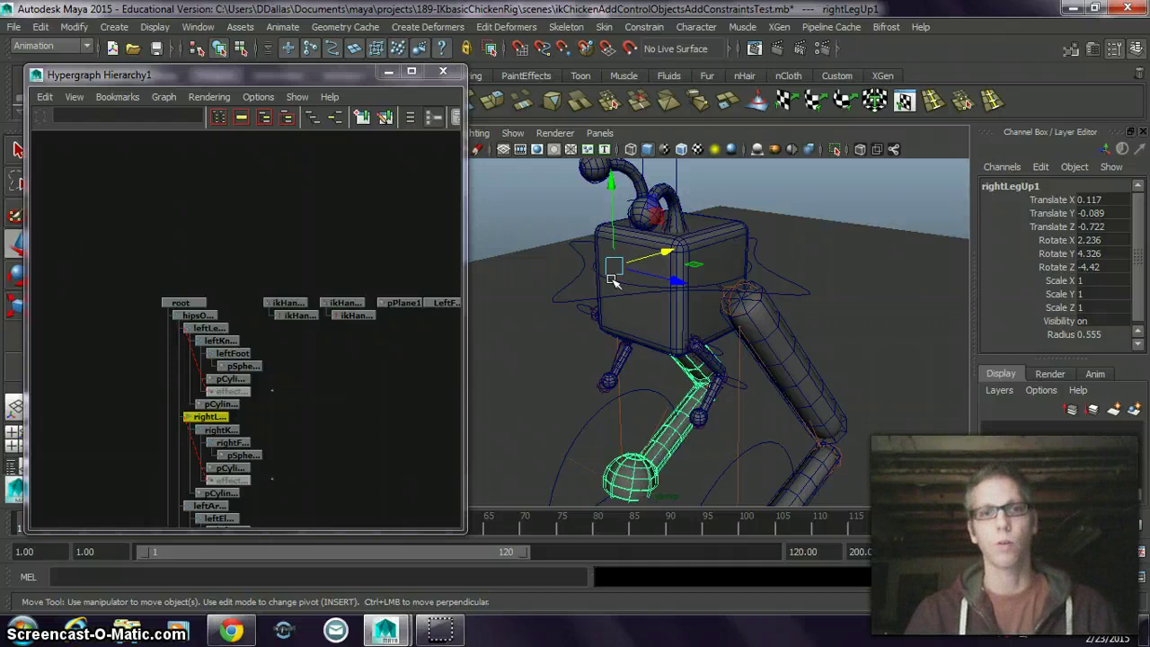
mouse_move(211, 319)
left_mouse_down()
mouse_move(380, 364)
mouse_move(594, 269)
mouse_move(629, 283)
mouse_move(609, 280)
left_mouse_up()
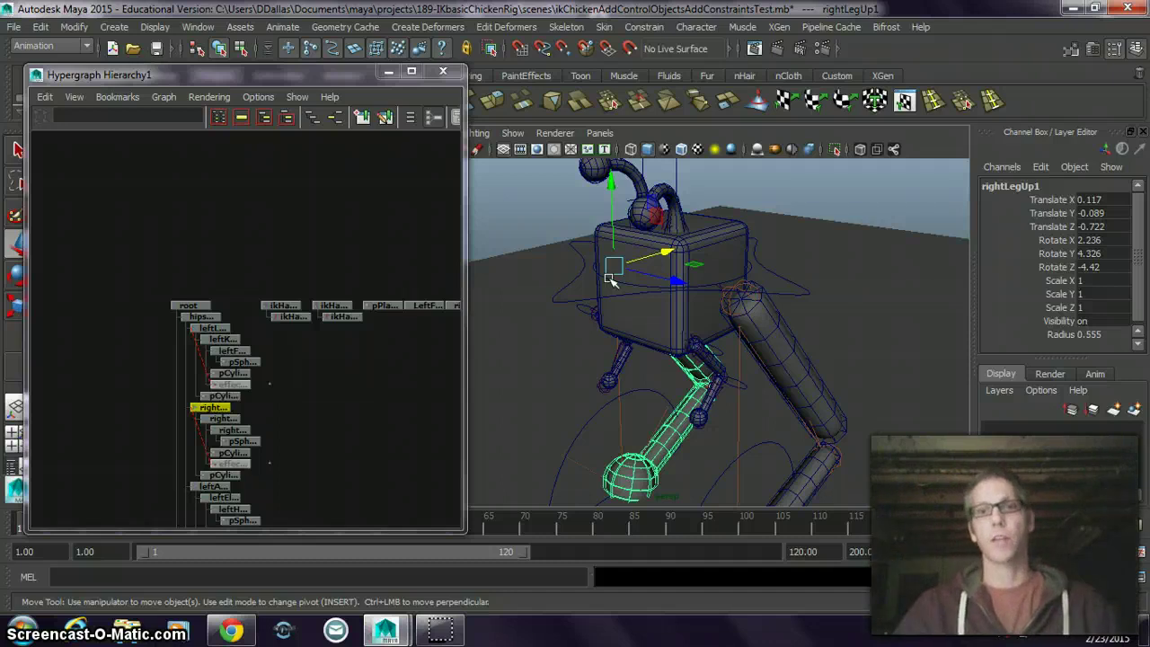
left_click(202, 317)
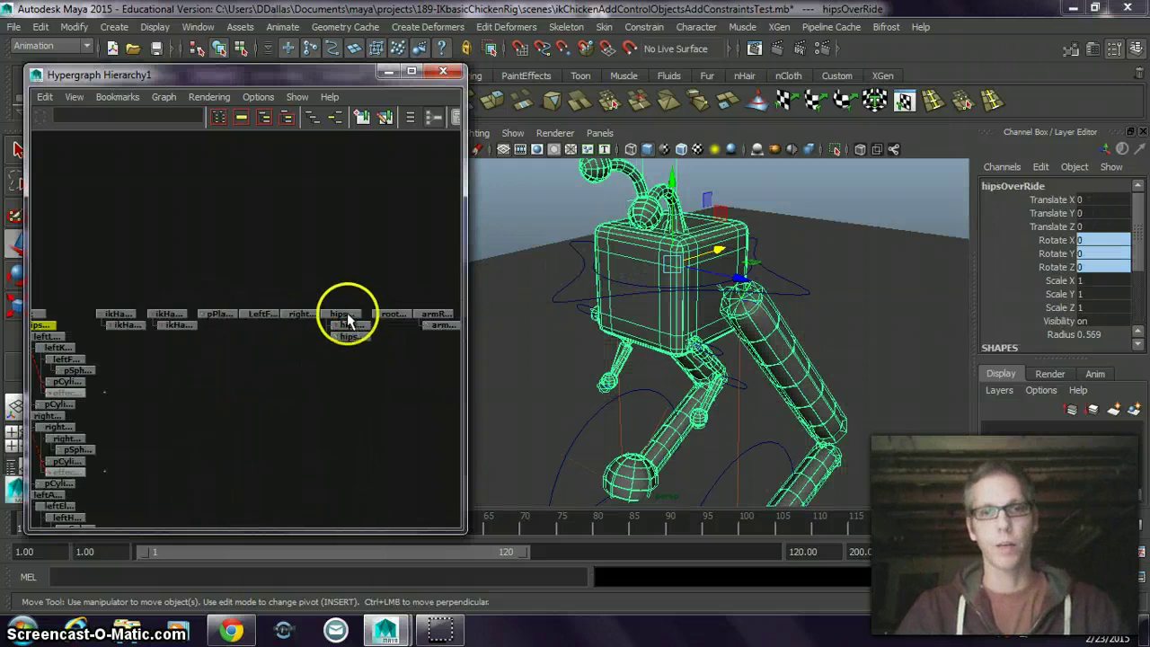
left_click(347, 316)
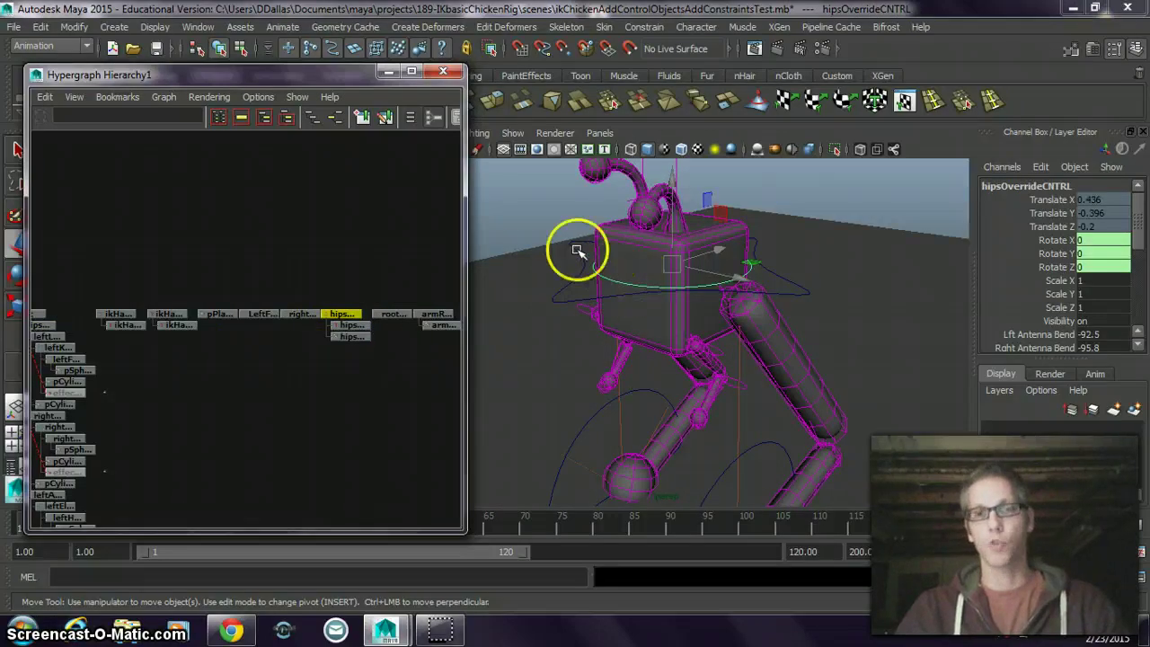
left_click(577, 251)
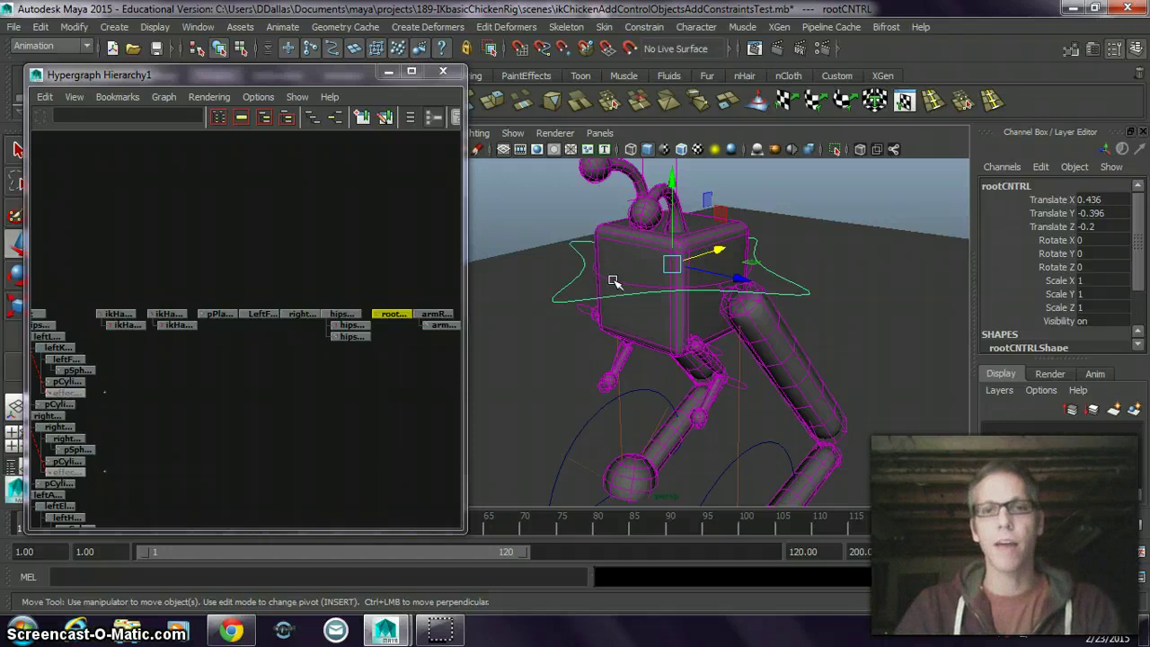
left_click(600, 271)
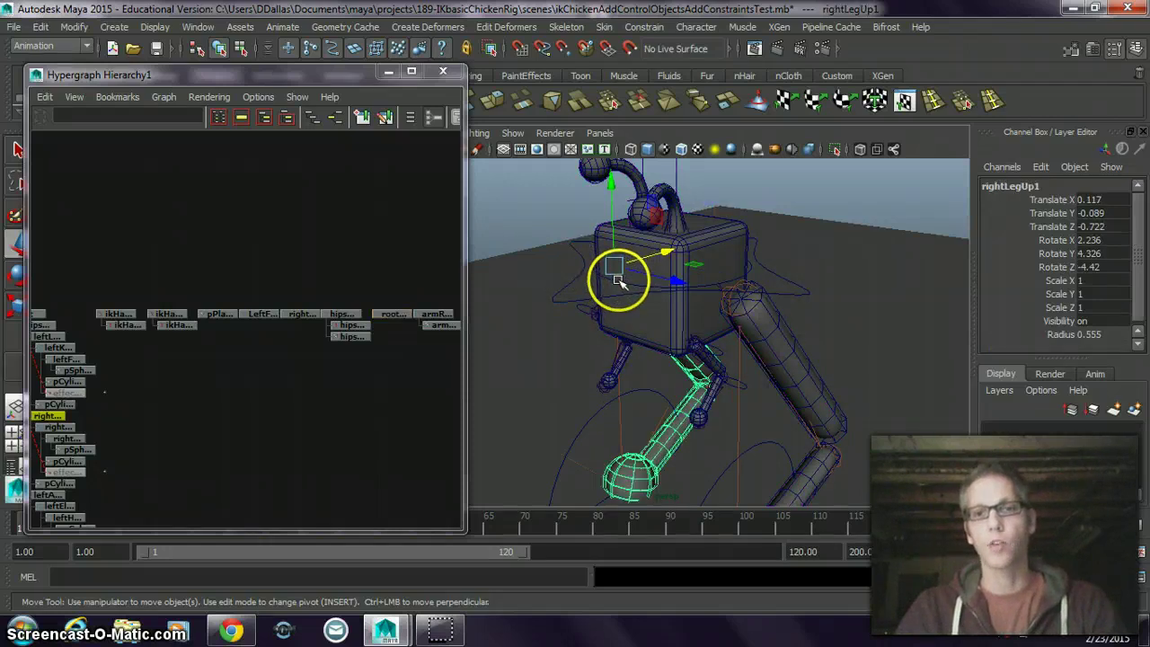
left_click(341, 314)
key("e")
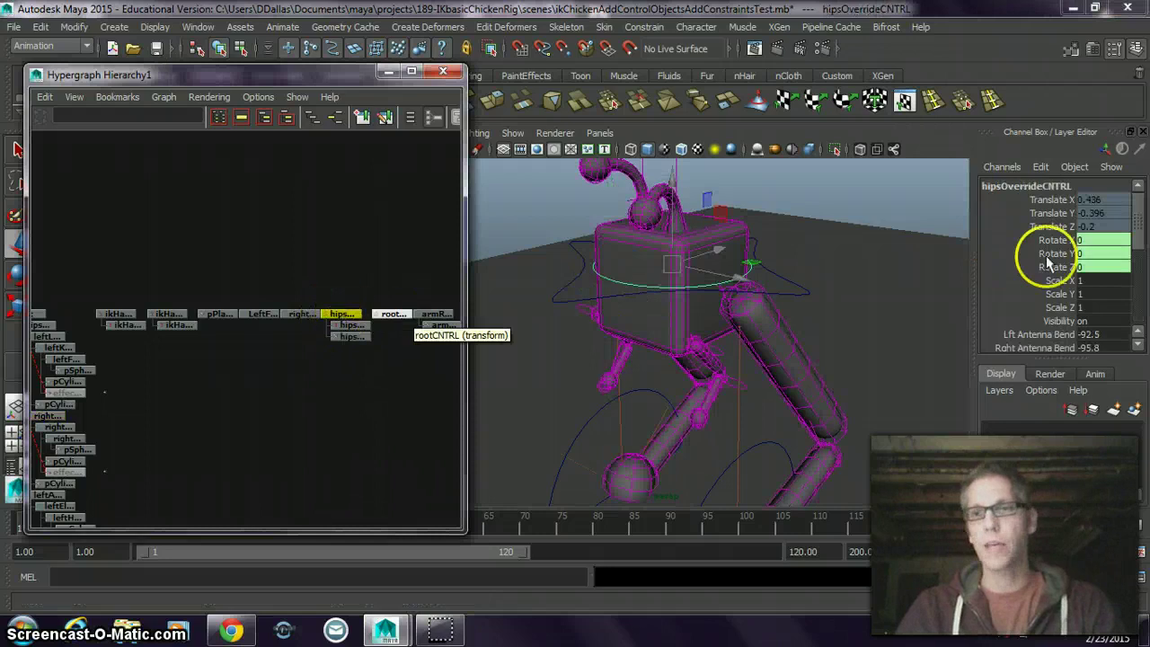
left_click(1029, 255)
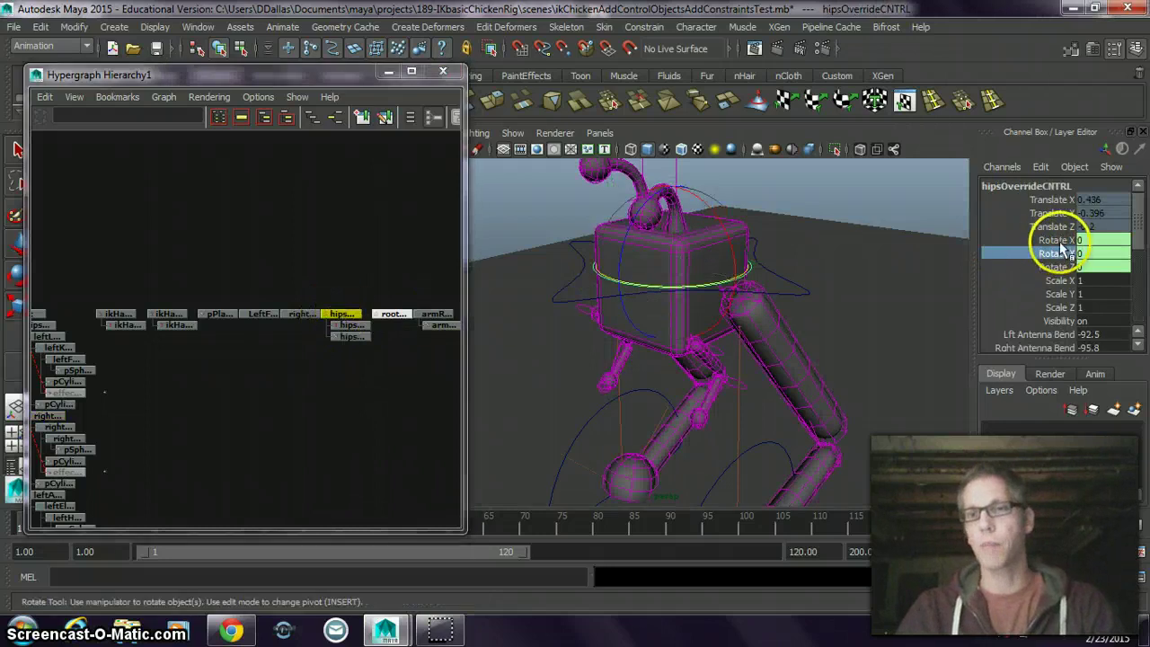
left_click_drag(1061, 246, 1063, 268)
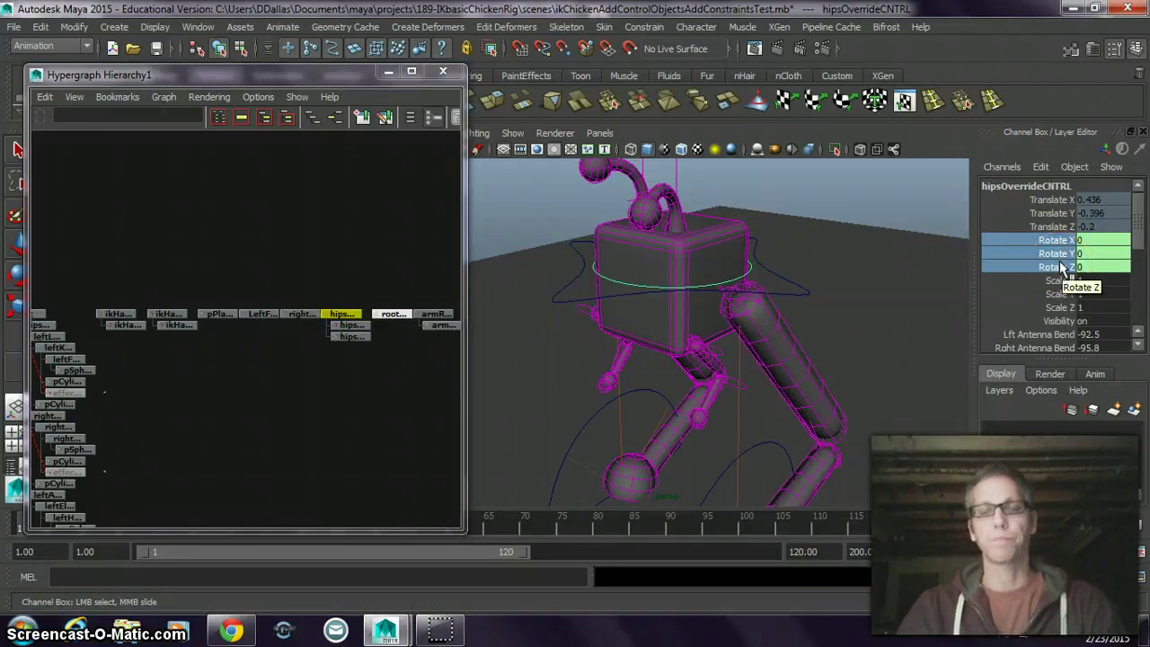
left_click(792, 294)
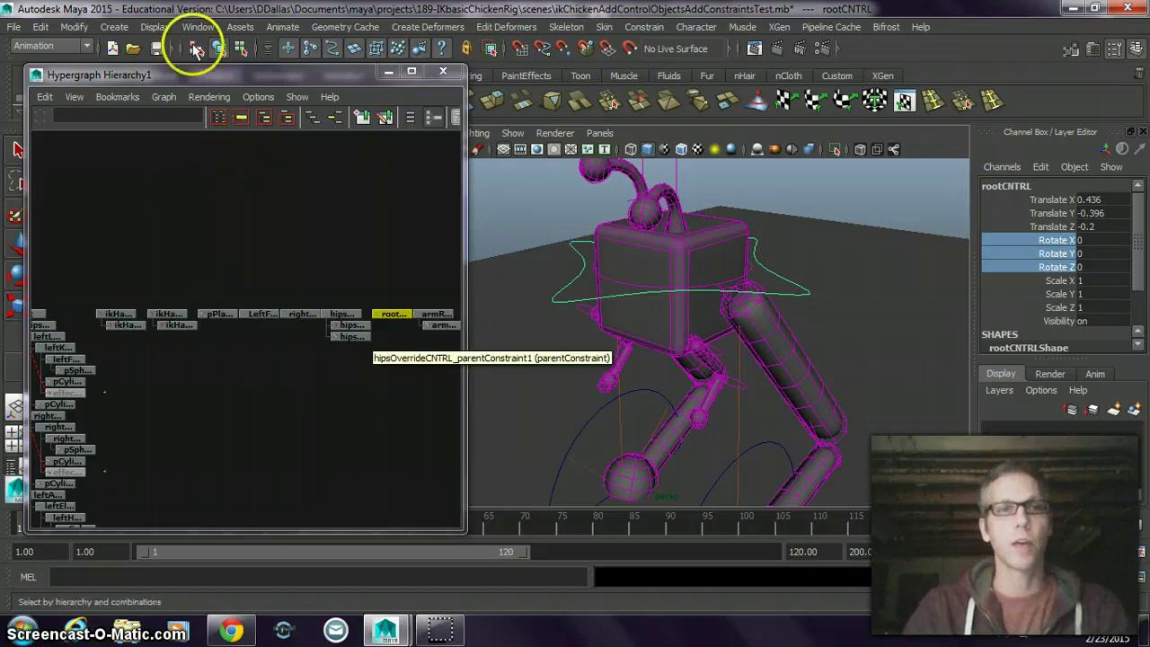
Create an empty group and rename null1 to HipsOverRideGROUP in the Channel Box
left_click(113, 29)
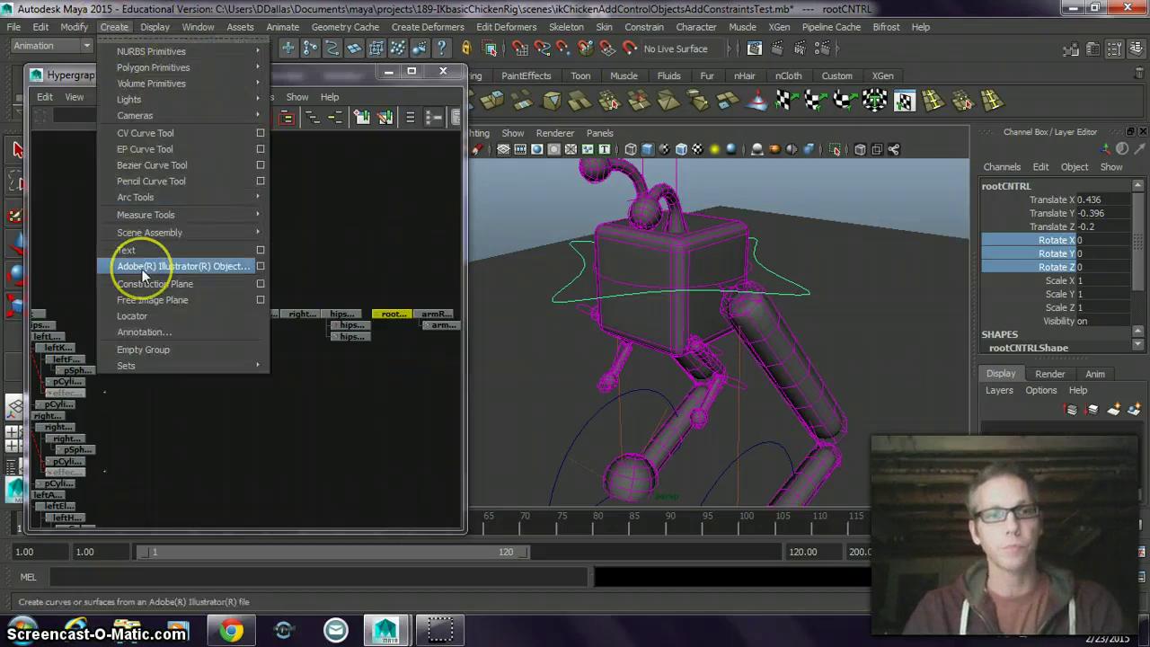
left_click(162, 354)
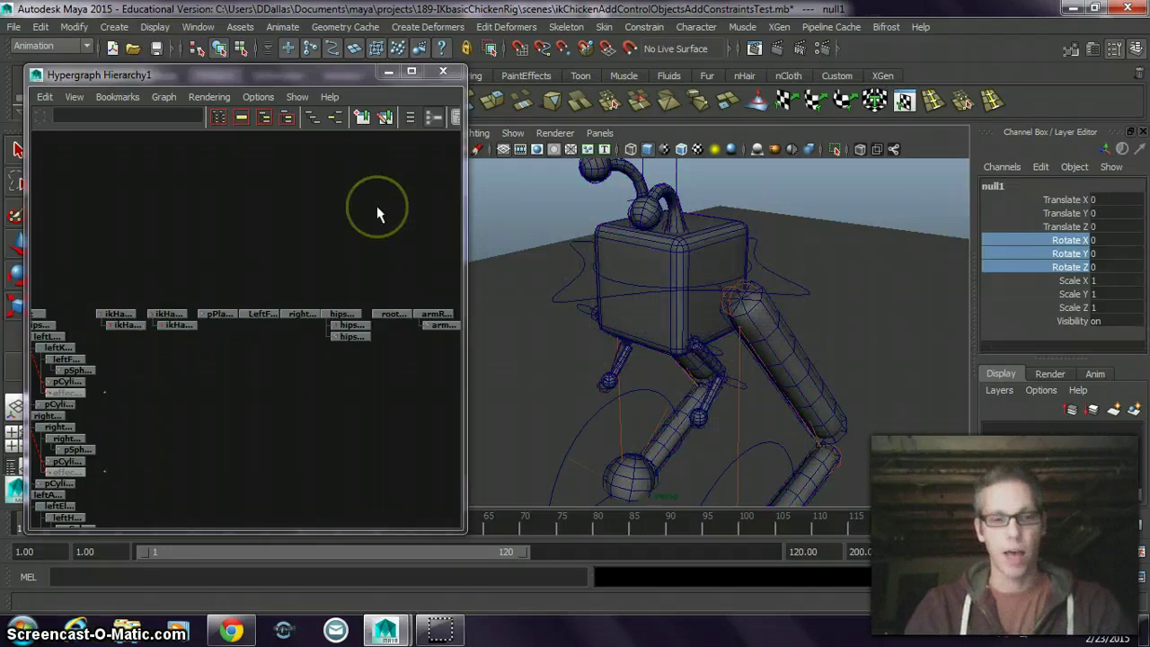
key("f")
left_click(146, 334)
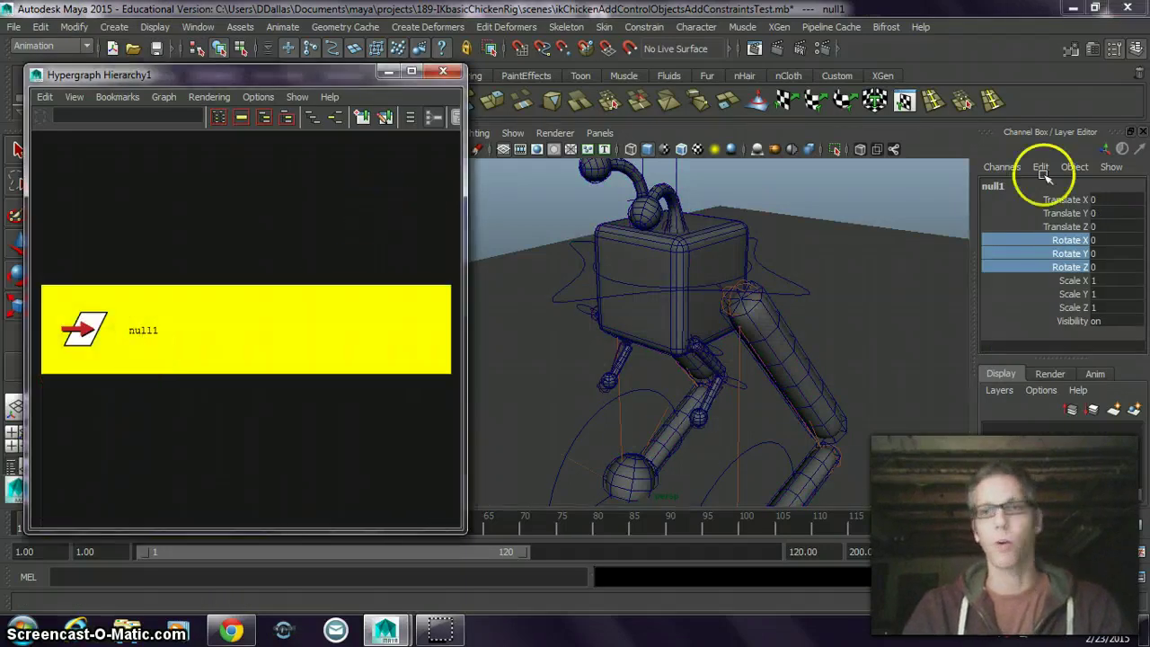
double_click(995, 185)
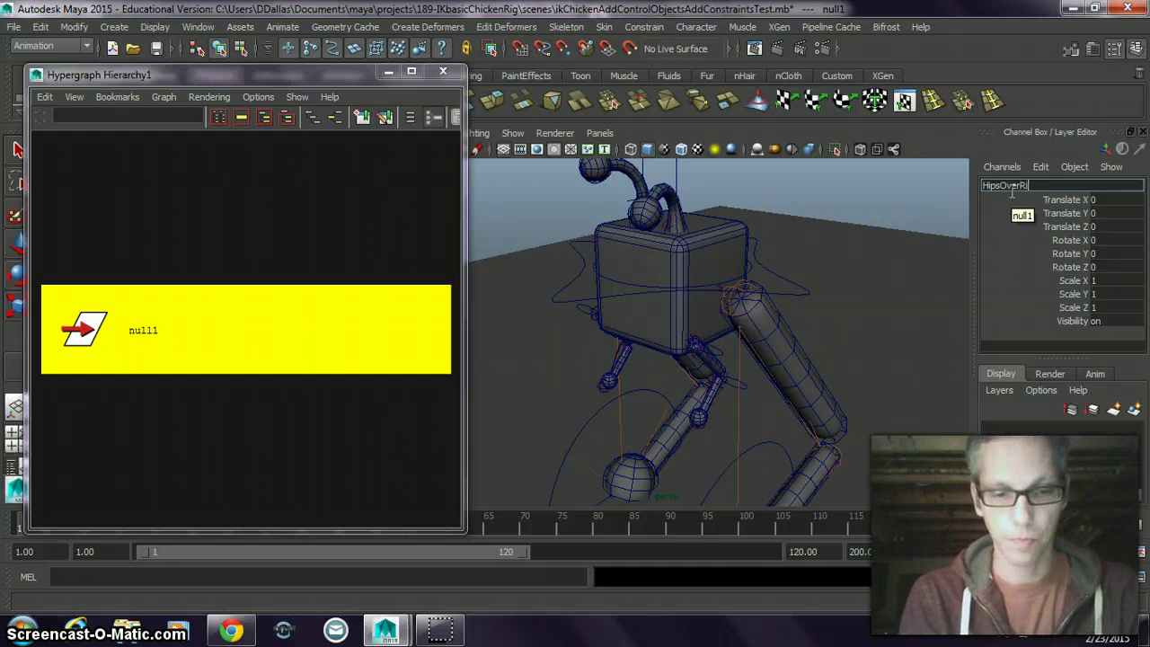
type("UP")
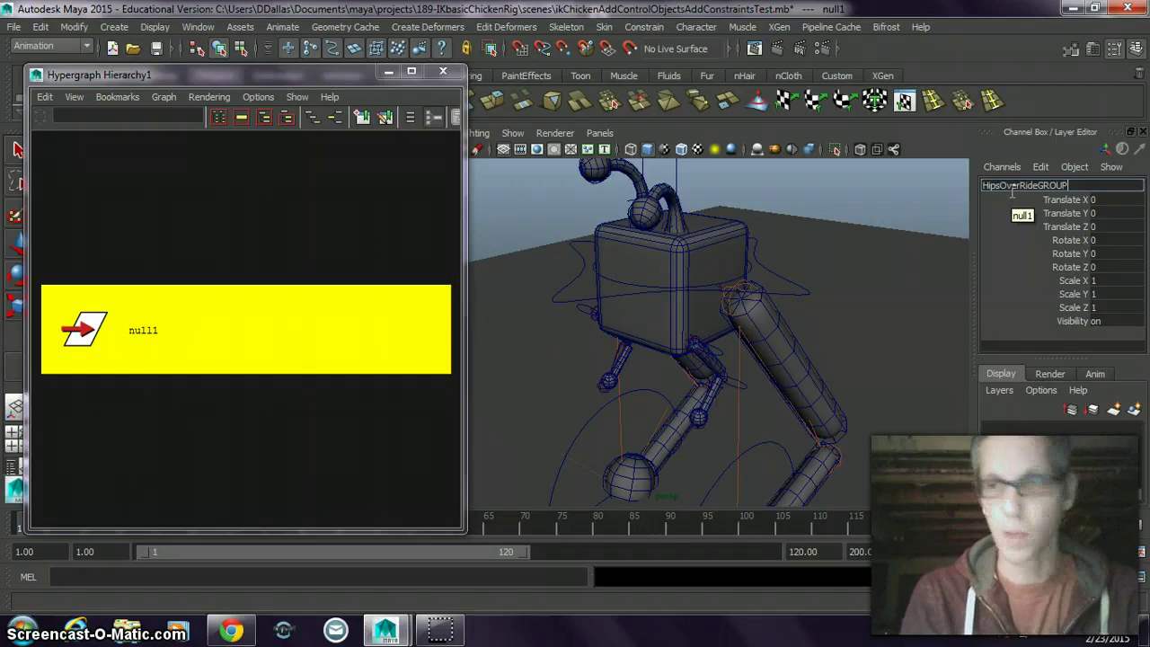
key("Return")
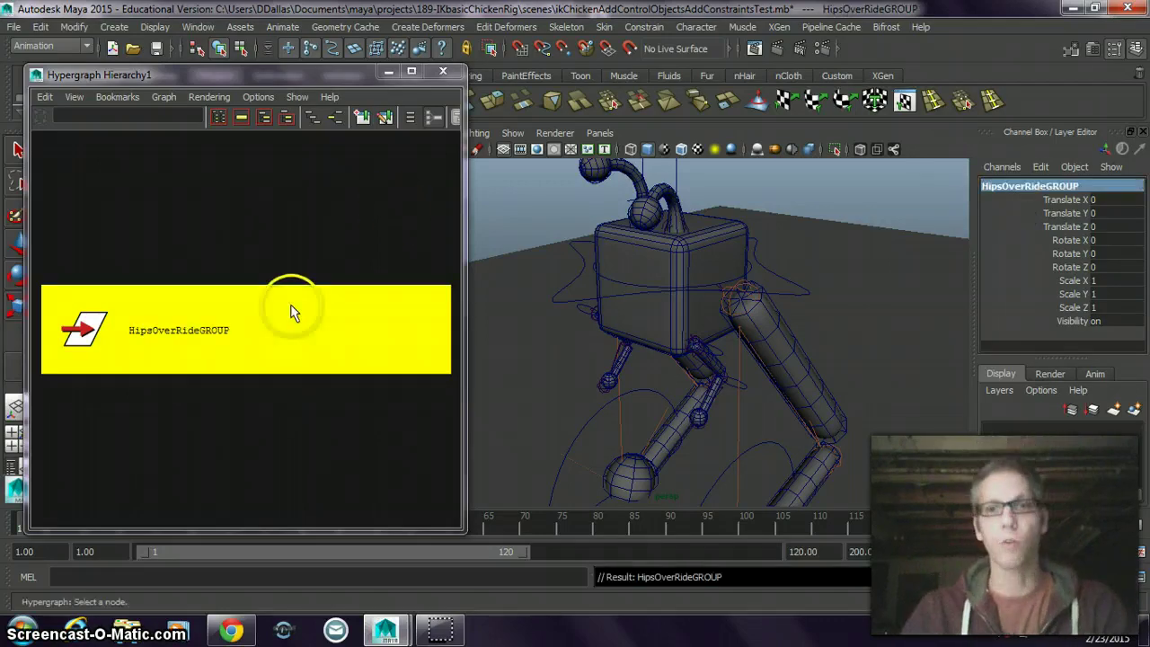
key("f")
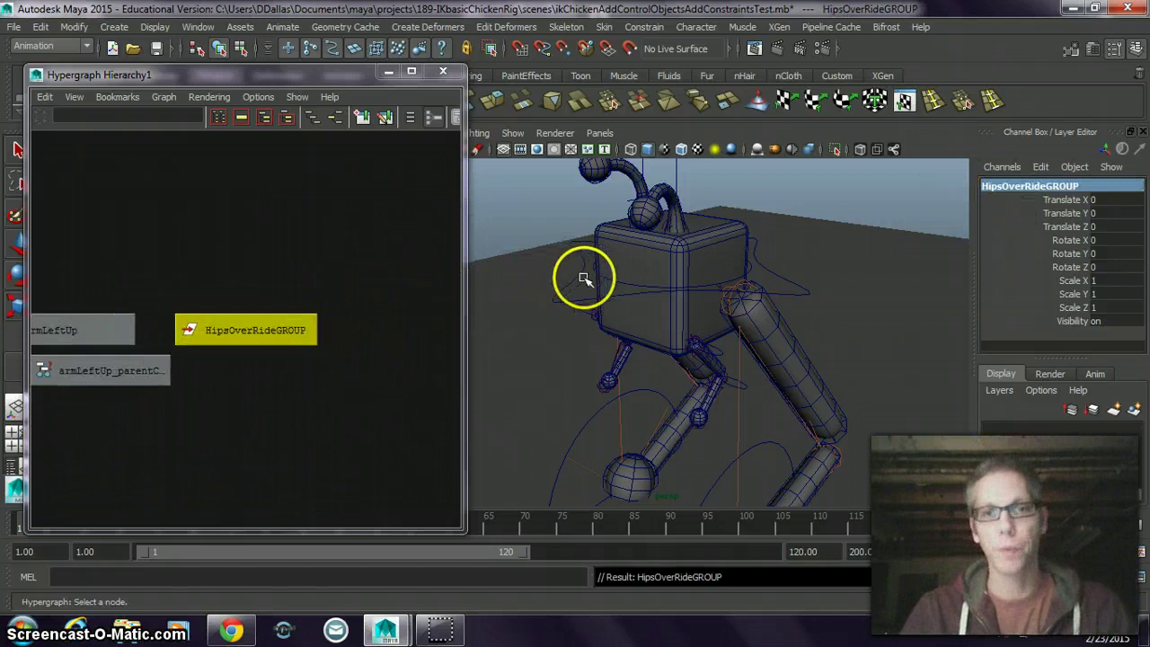
Parent hipsOverrideCNTRL under HipsOverRideGROUP in the Hypergraph, then reselect hipsOverrideCNTRL
right_click_drag(324, 314, 224, 403, "alt")
middle_click_drag(224, 404, 309, 369, "alt")
scroll(231, 369, "down", 2)
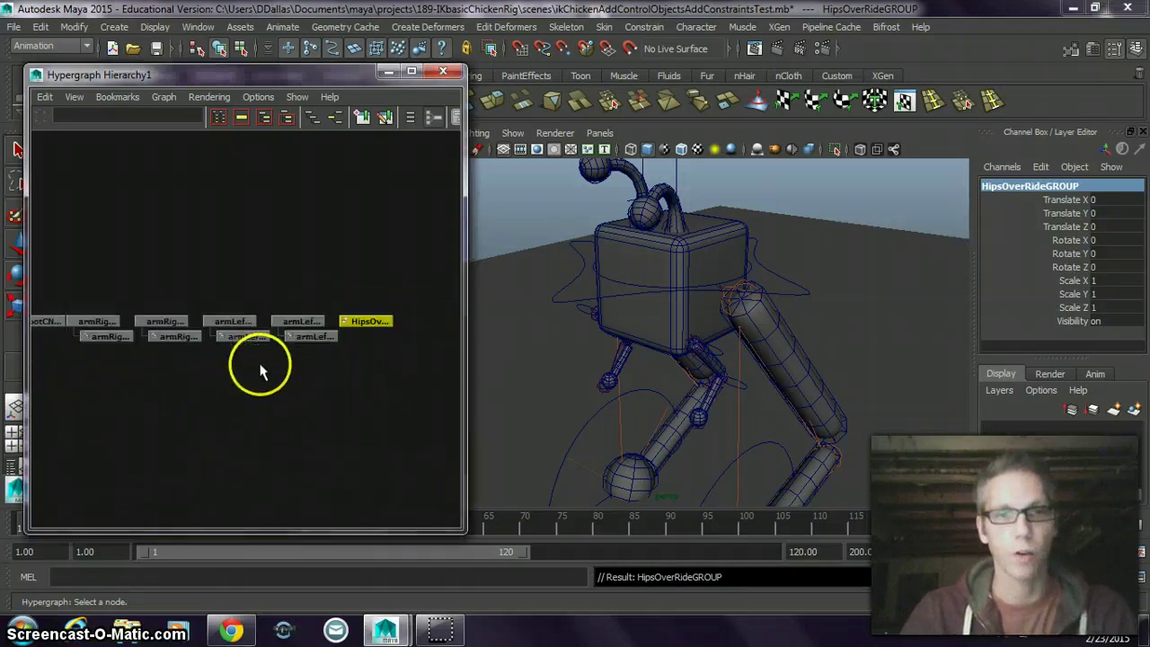
scroll(250, 398, "down", 3)
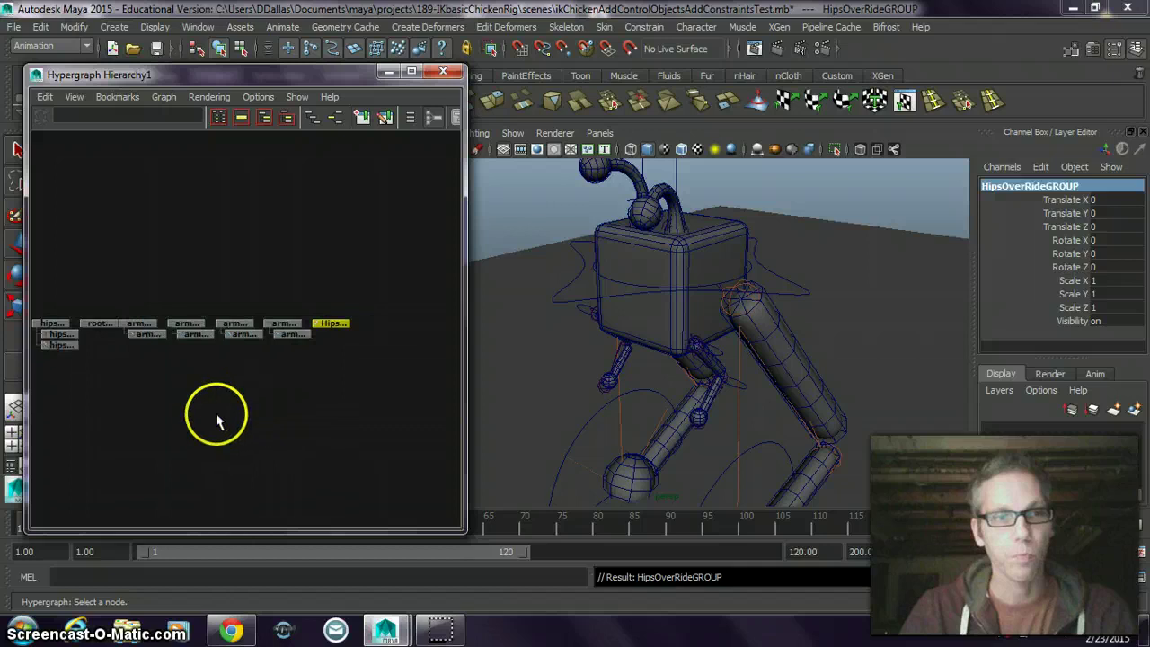
middle_click_drag(79, 326, 366, 327)
left_click(375, 335)
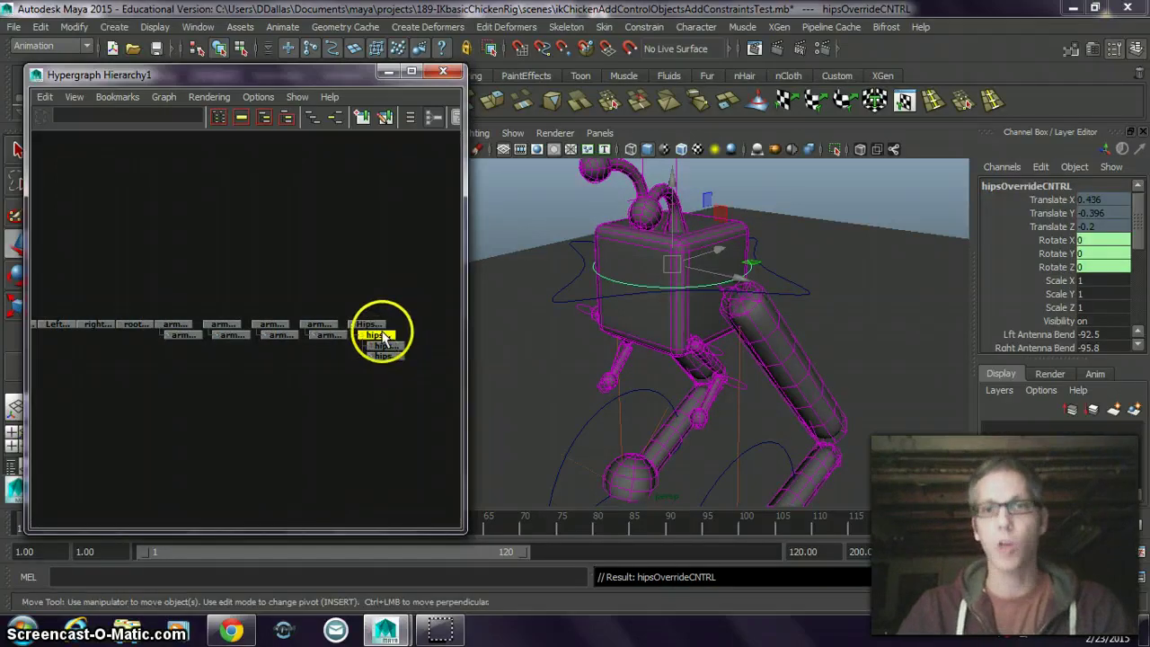
left_click(557, 294)
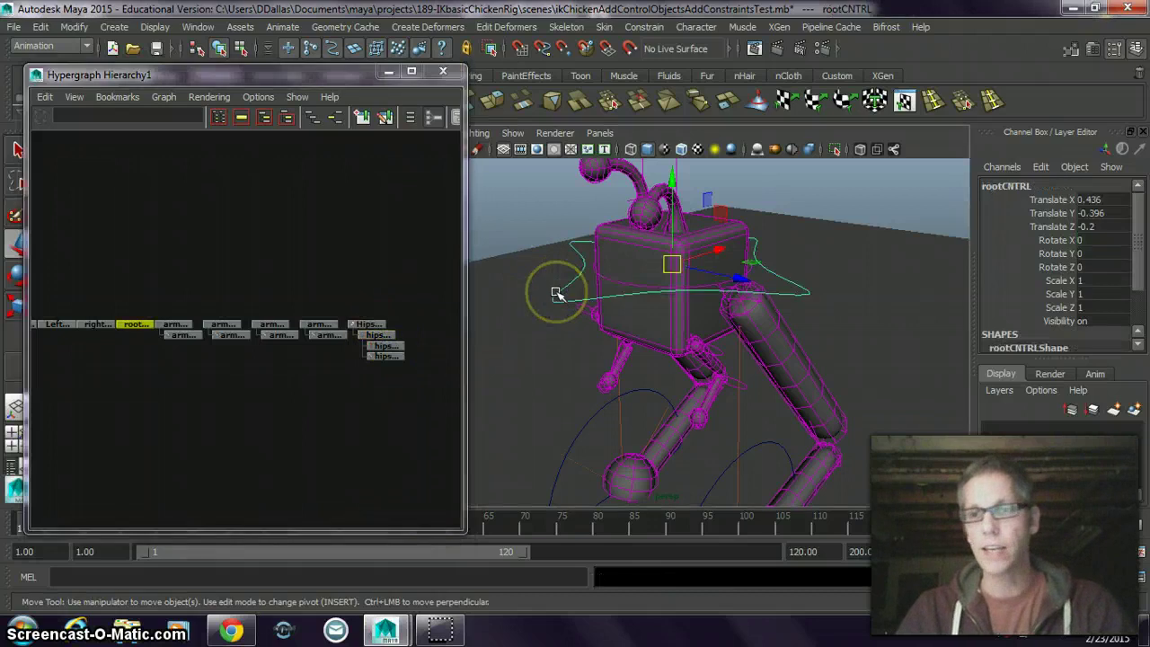
left_click(617, 284)
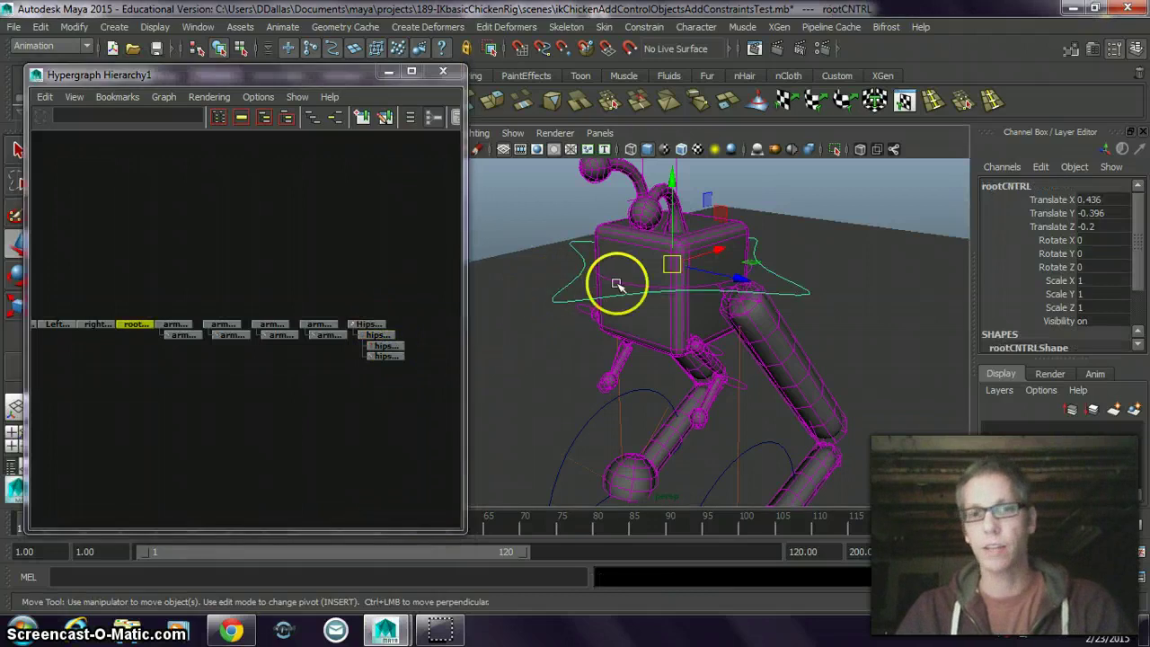
left_click(381, 336)
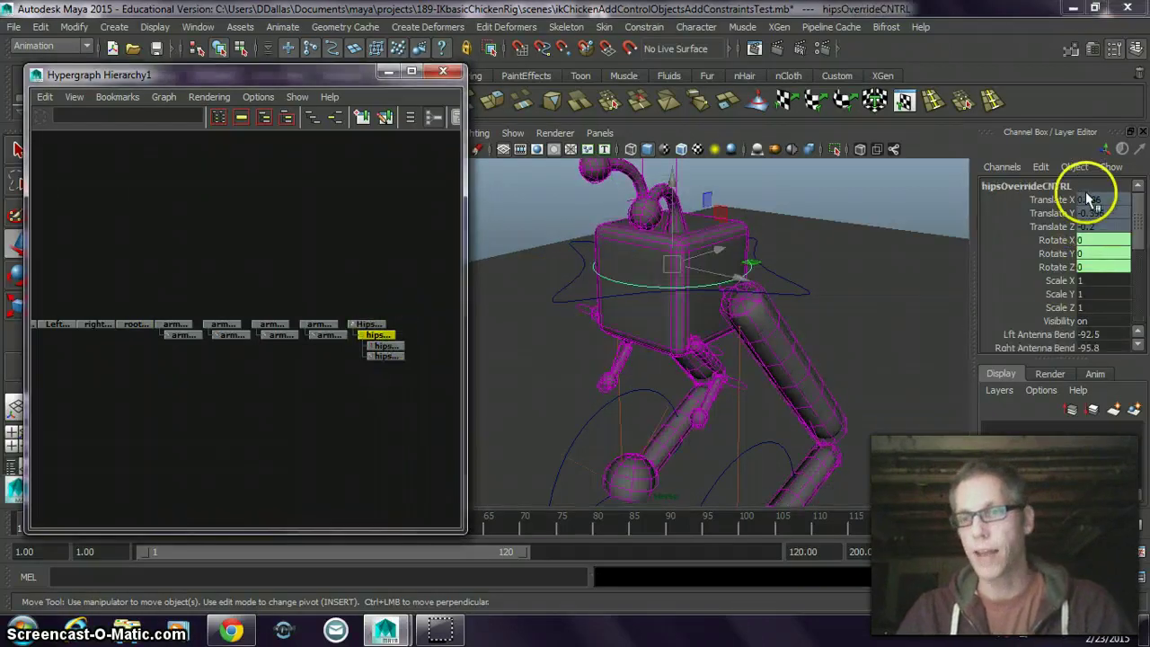
Break Connections on the hips control's Rotate X, Y and Z channels
left_click_drag(1052, 241, 1053, 267)
right_click(1057, 258)
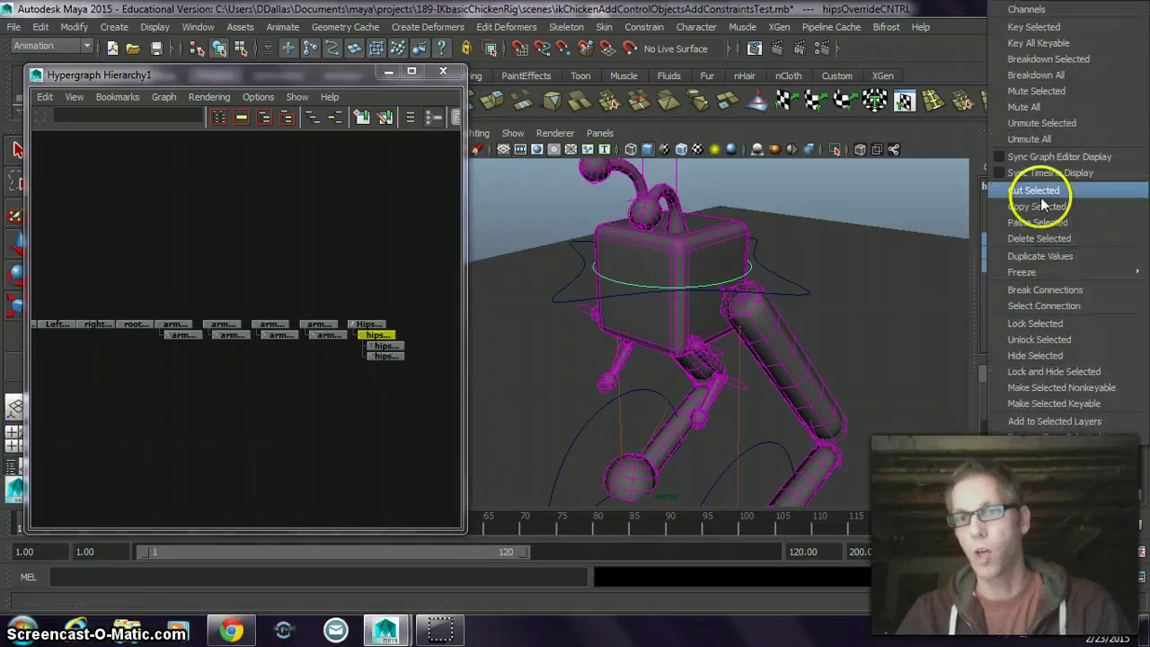
left_click(1046, 290)
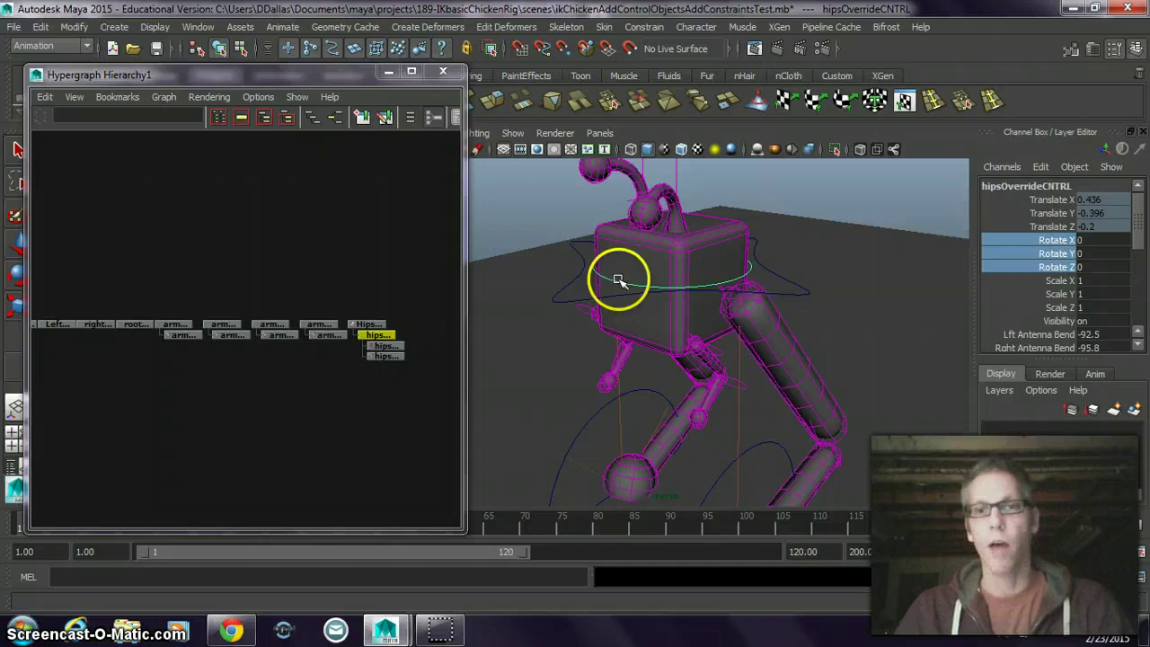
Select rootCNTRL, then add HipsOverRideGROUP to the selection
left_click(576, 283)
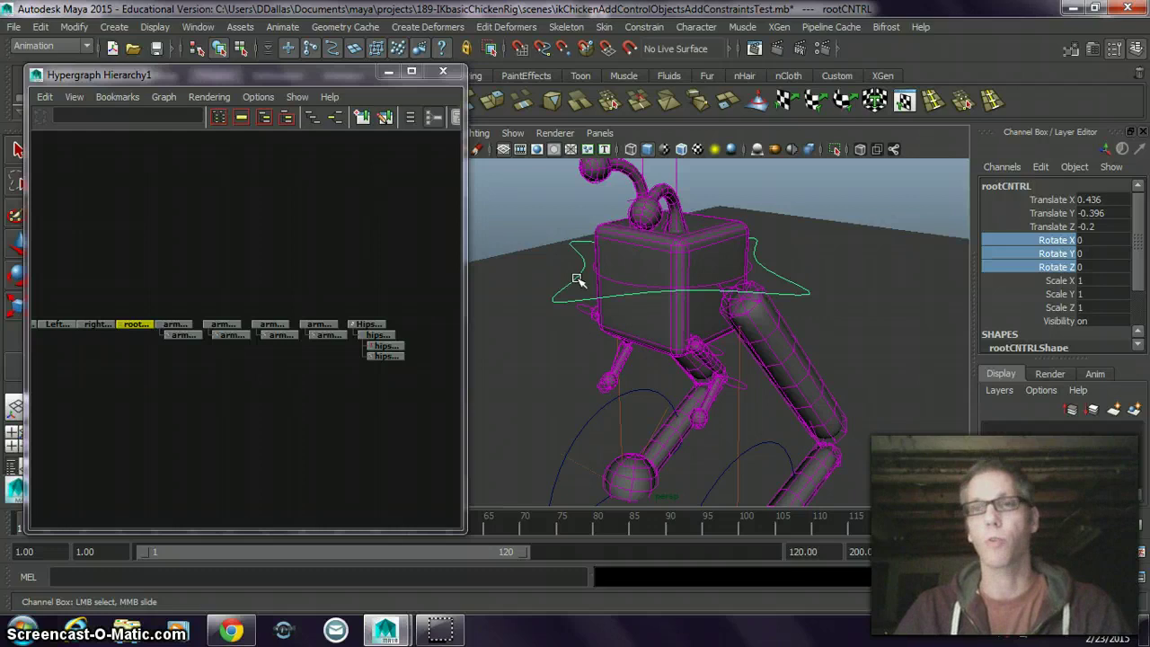
left_click(578, 284)
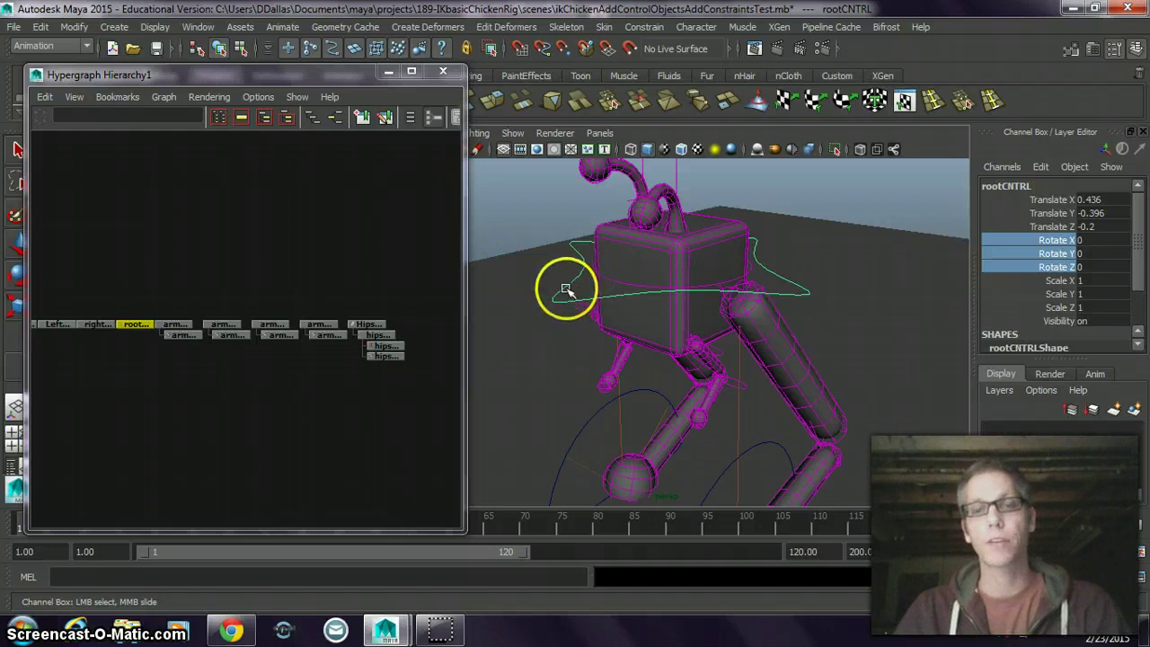
left_click(378, 324)
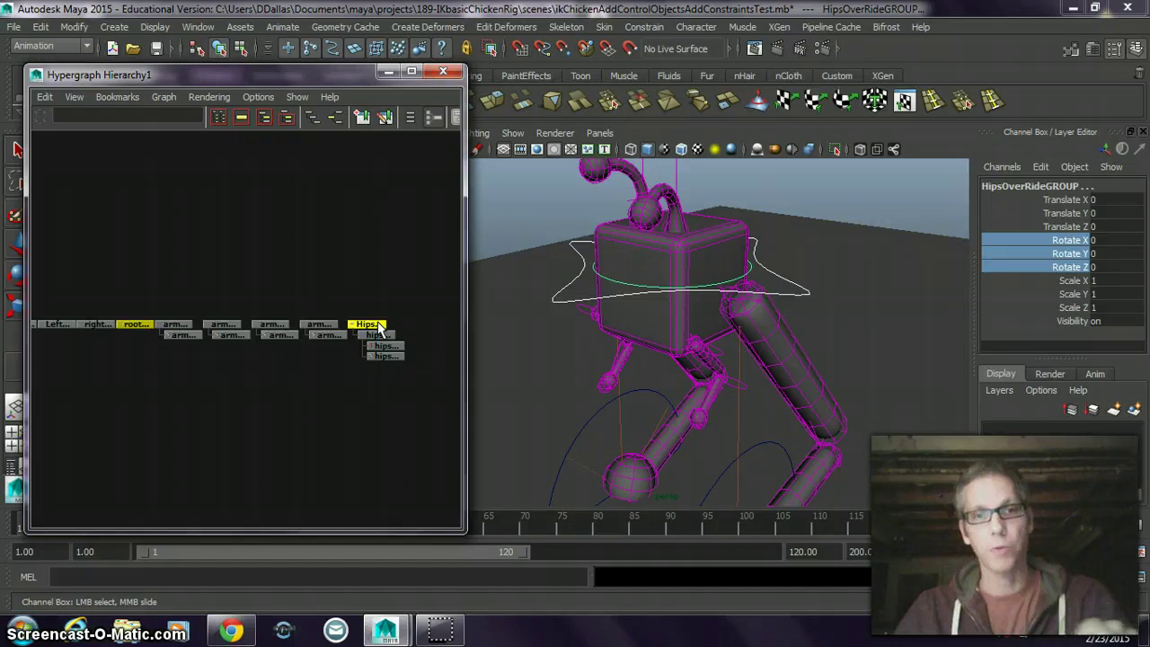
Apply a Parent constraint with Maintain offset to HipsOverRideGROUP, then deselect everything
left_click(643, 27)
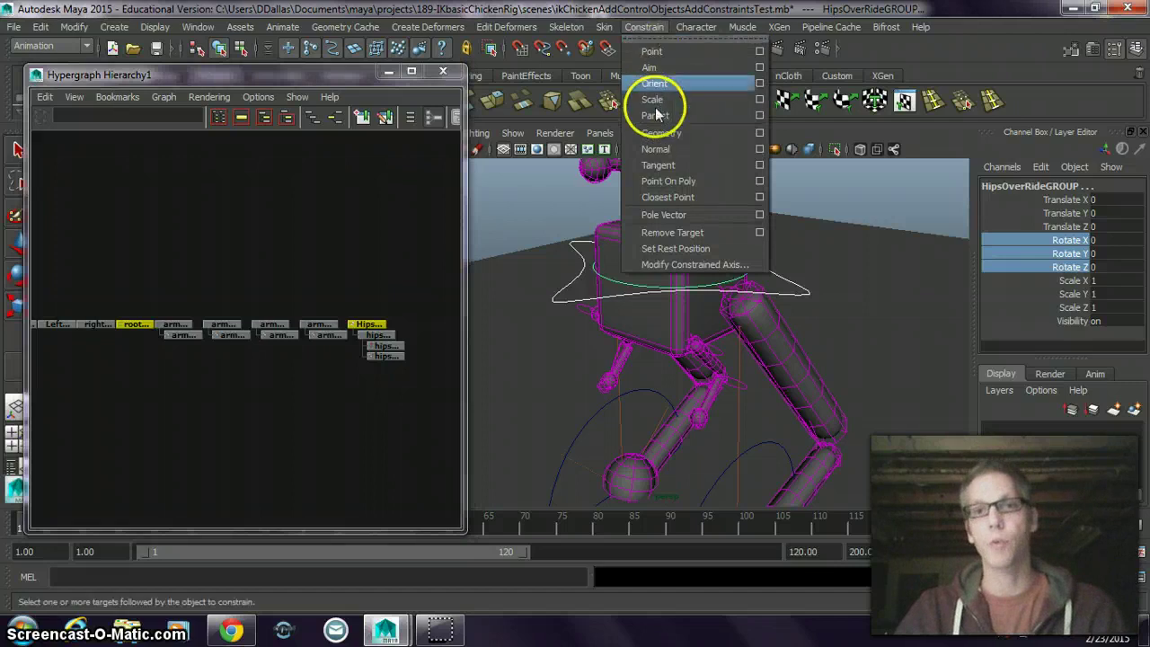
left_click(759, 116)
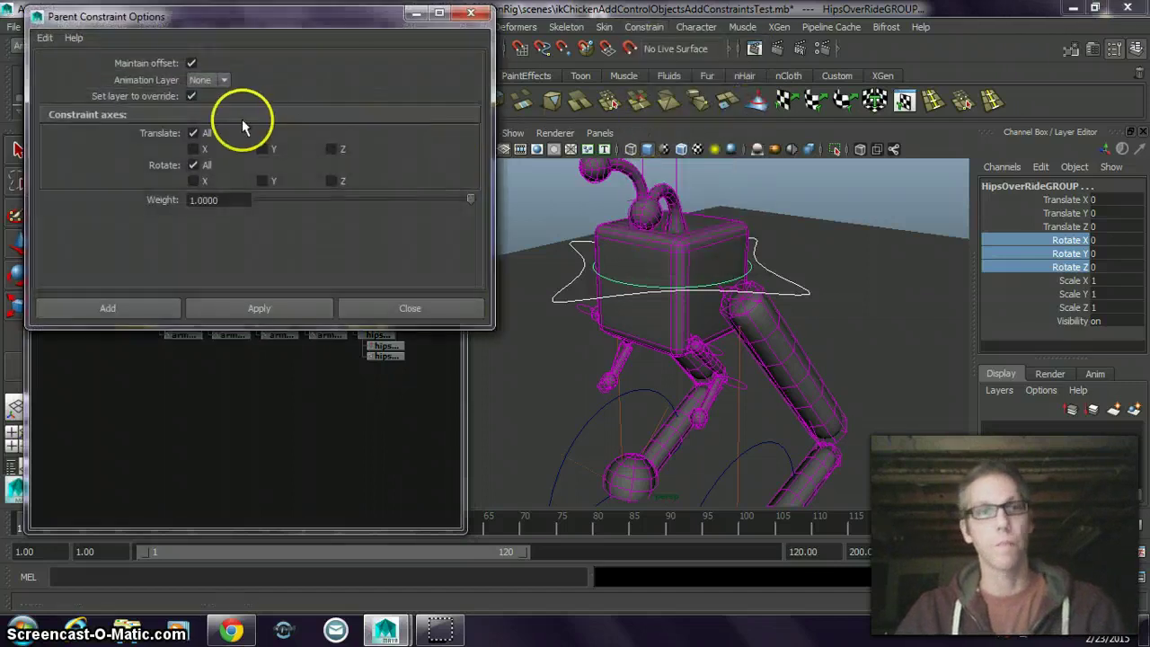
left_click(258, 305)
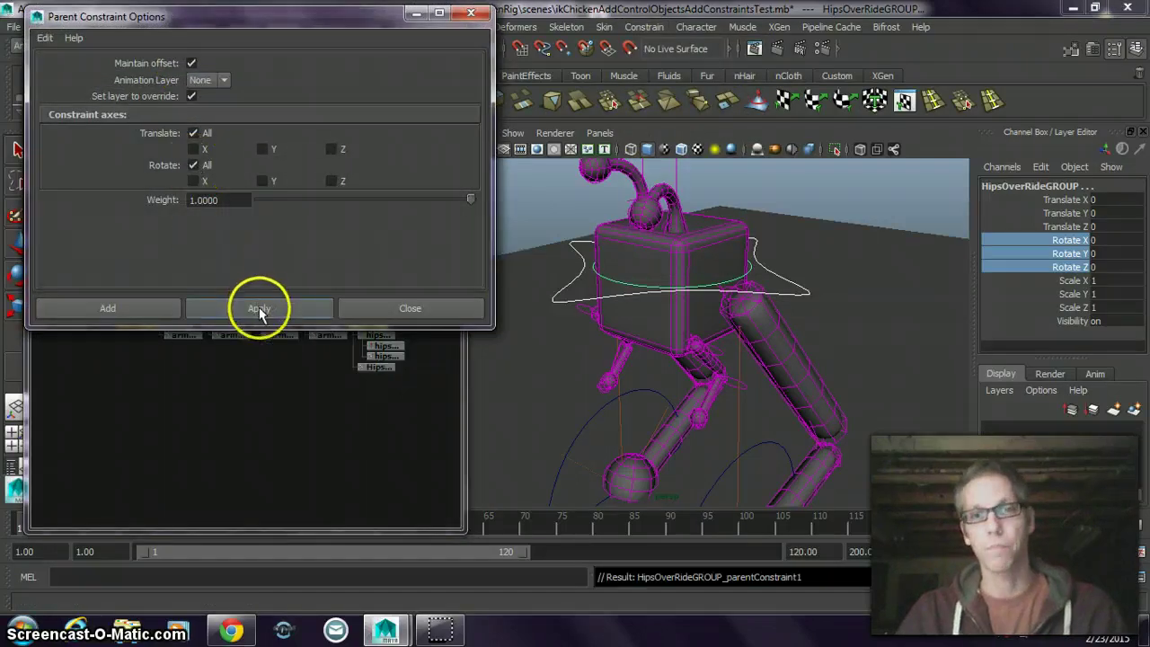
left_click(401, 307)
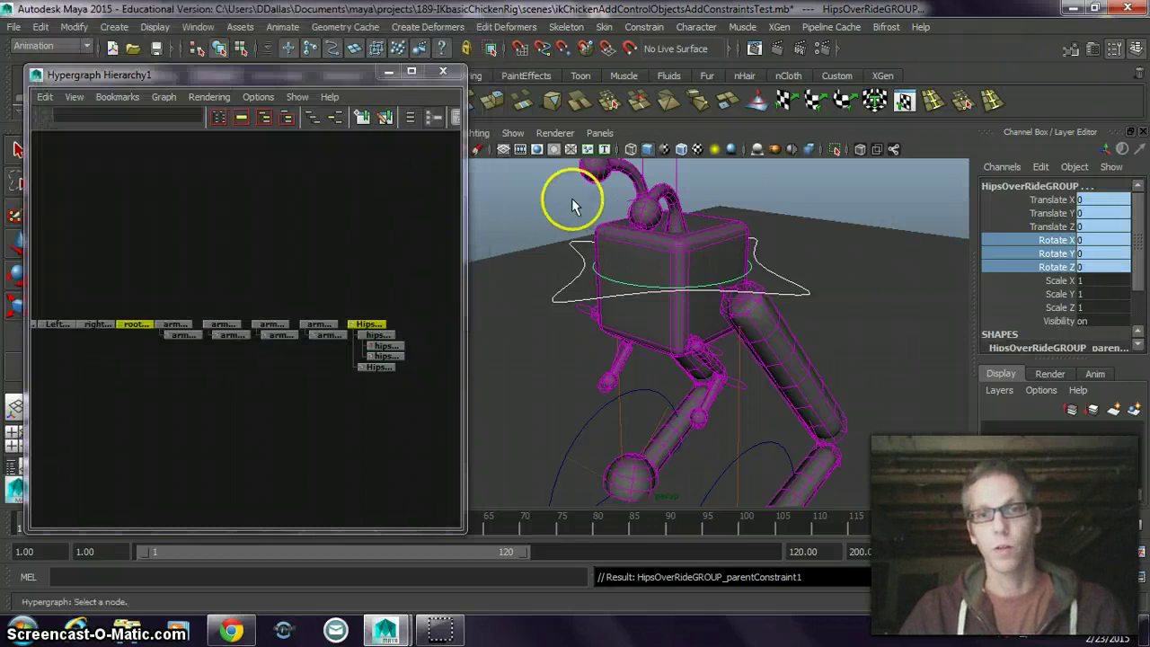
left_click(564, 197)
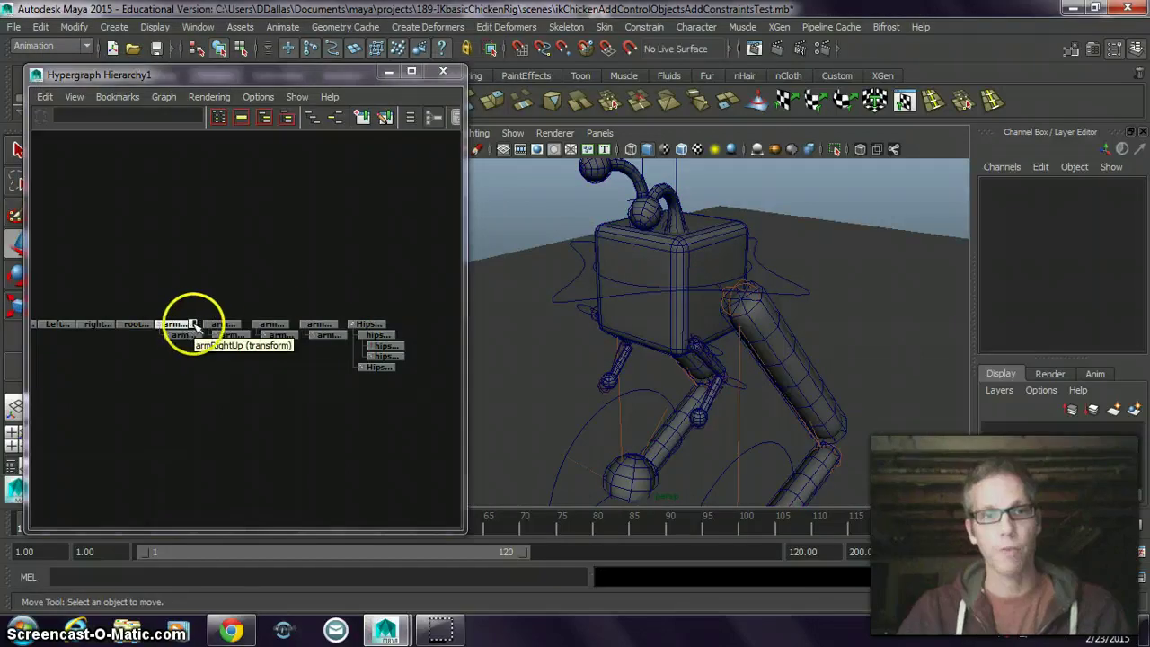
Select hipsOverrideCNTRL and rotate it to Rotate X -12.722, tilting the body forward
left_click(561, 297)
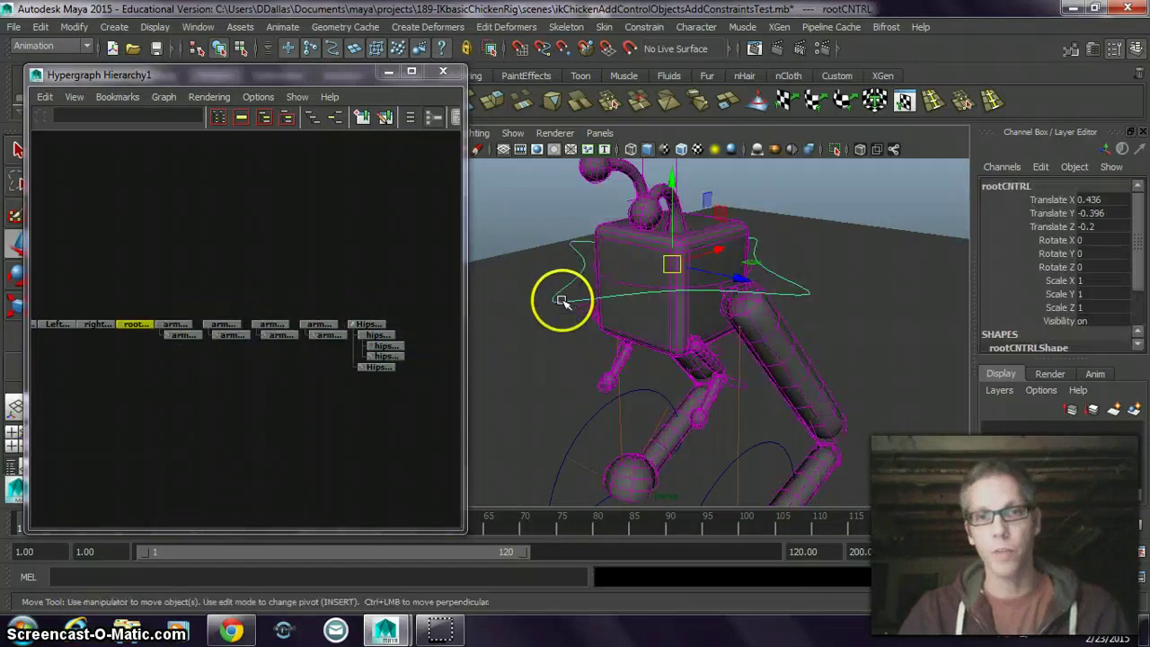
left_click(609, 280)
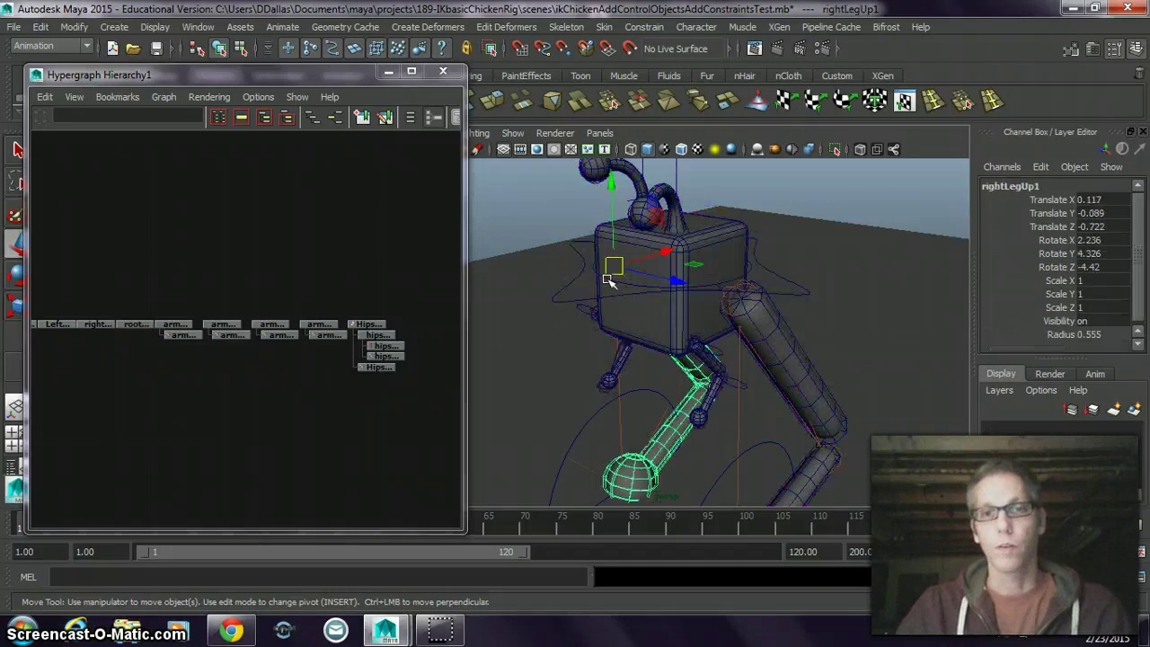
left_click(624, 274)
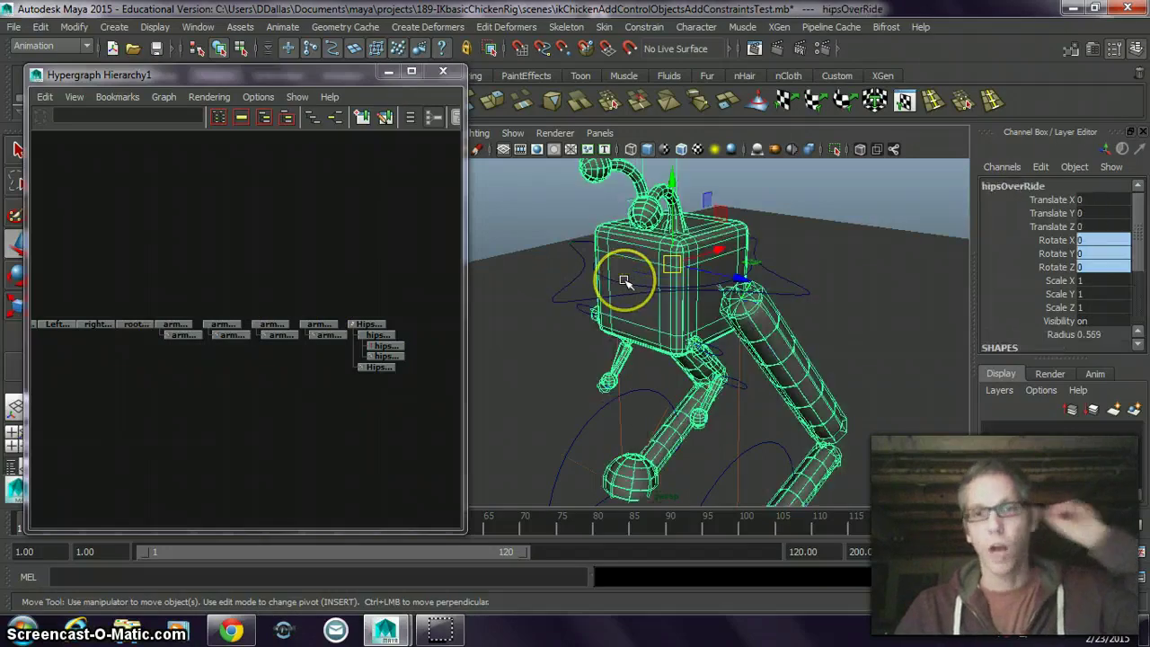
left_click(608, 275)
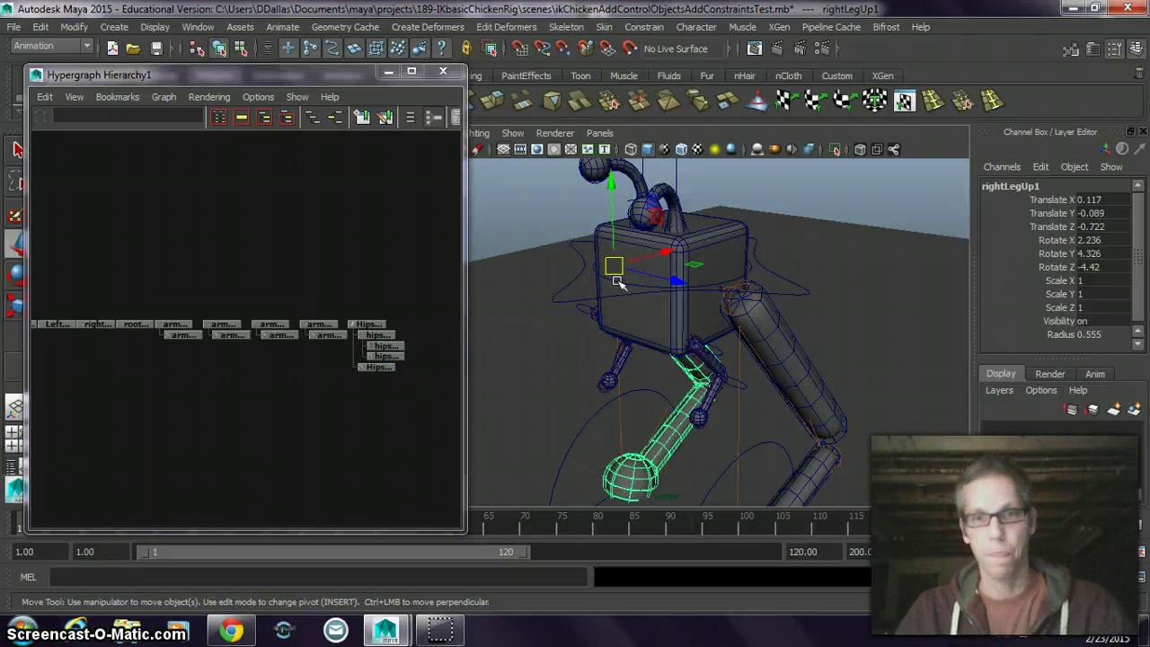
key("q")
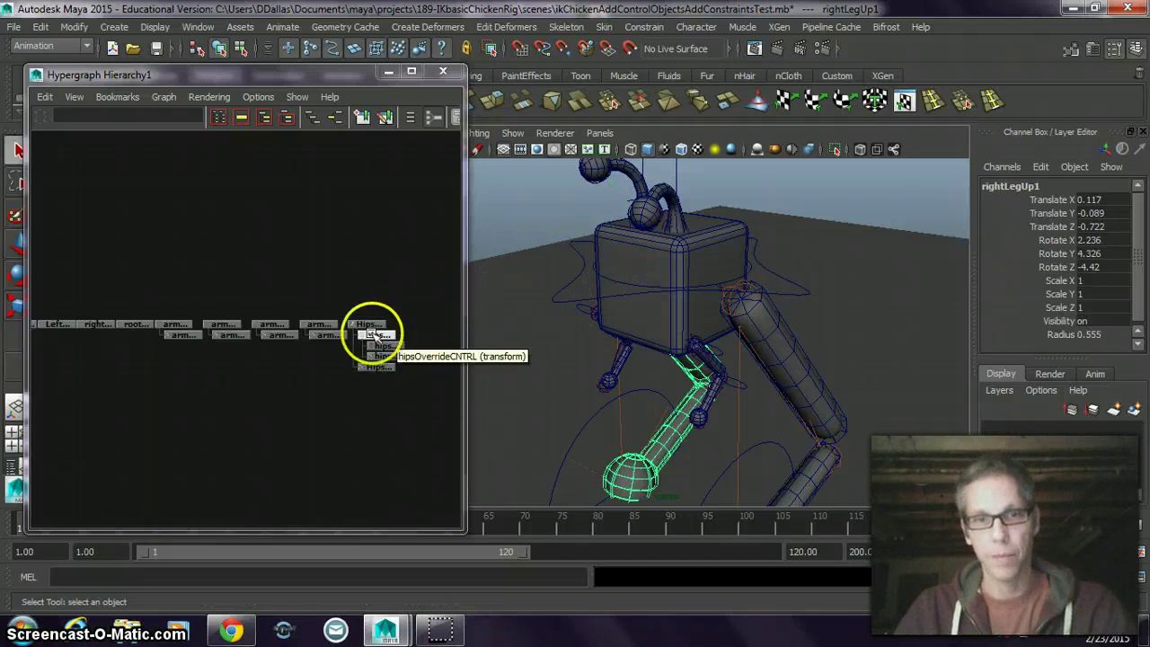
left_click(370, 334)
left_click(622, 277)
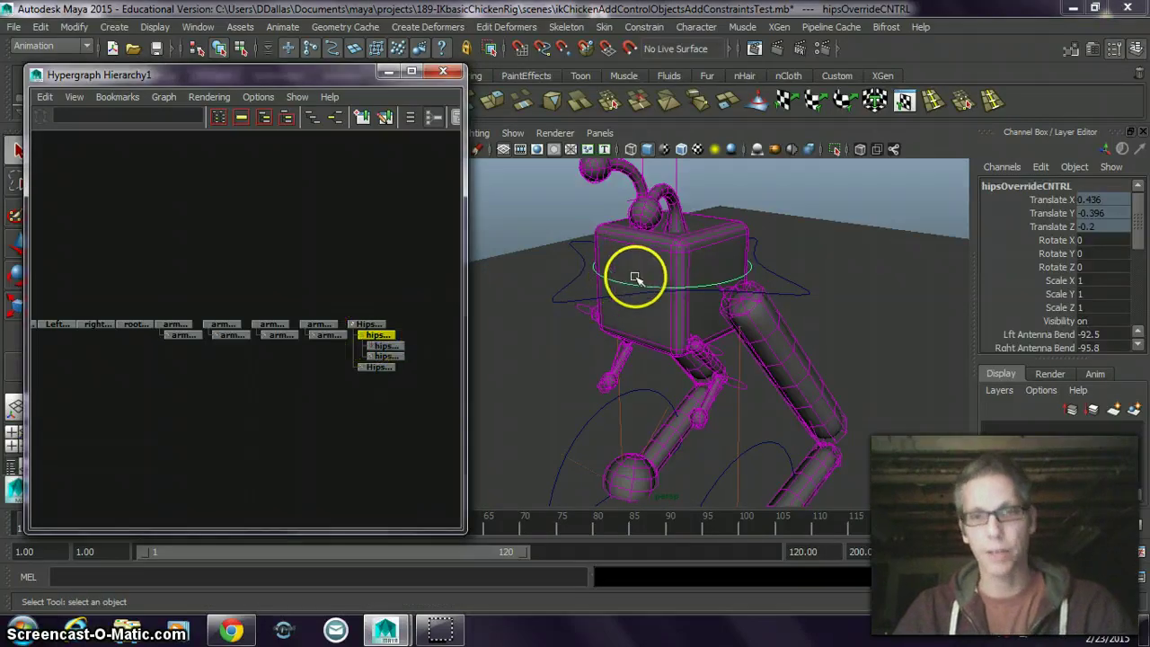
key("e")
mouse_move(726, 248)
left_mouse_down()
mouse_move(719, 227)
mouse_move(736, 267)
mouse_move(719, 228)
left_mouse_up()
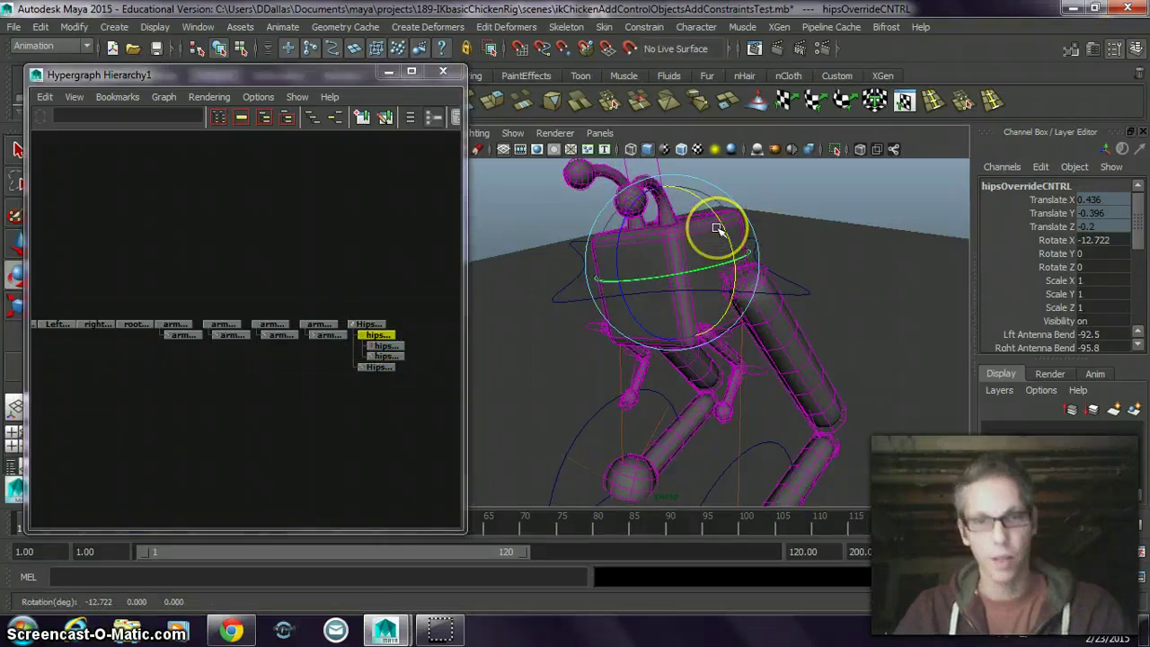
Rock rootCNTRL, tilt hipsOverrideCNTRL, and slide rootCNTRL to Translate X -0.235
left_click(557, 302)
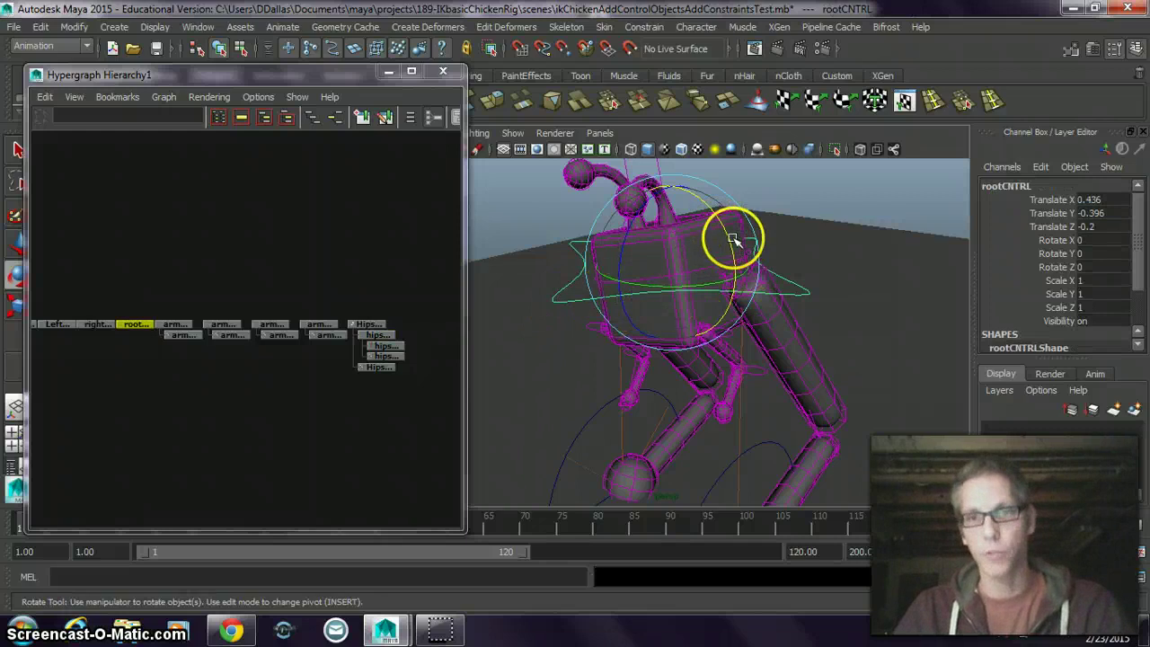
left_click_drag(733, 238, 691, 270)
key("w")
left_click(377, 335)
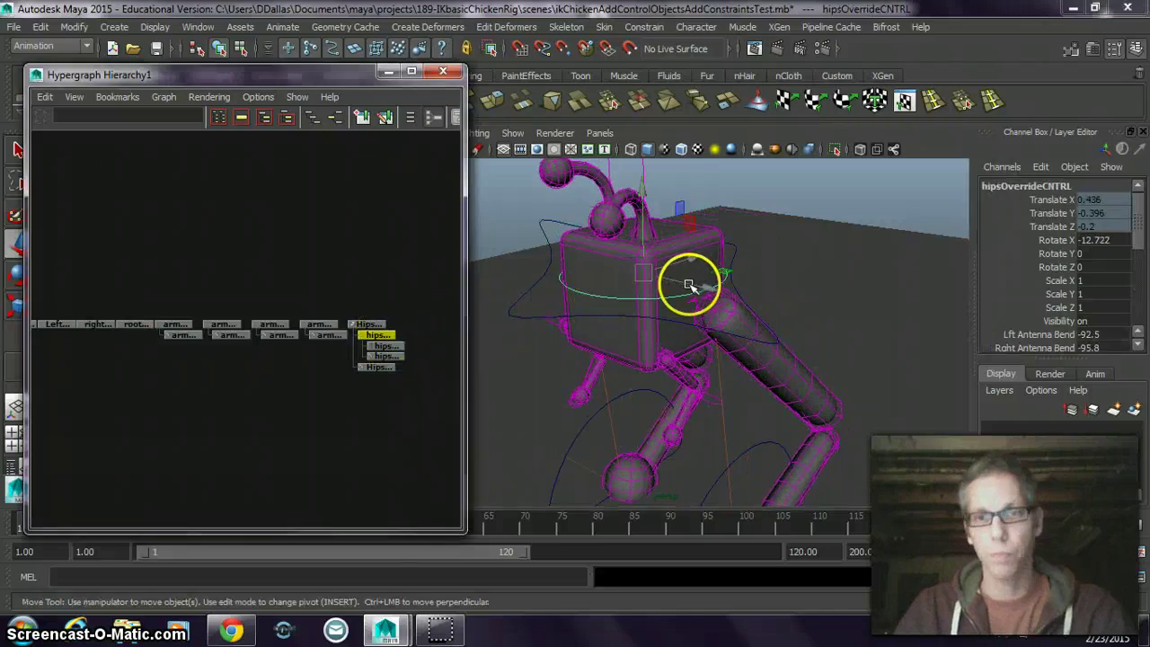
key("e")
left_click_drag(700, 267, 746, 235)
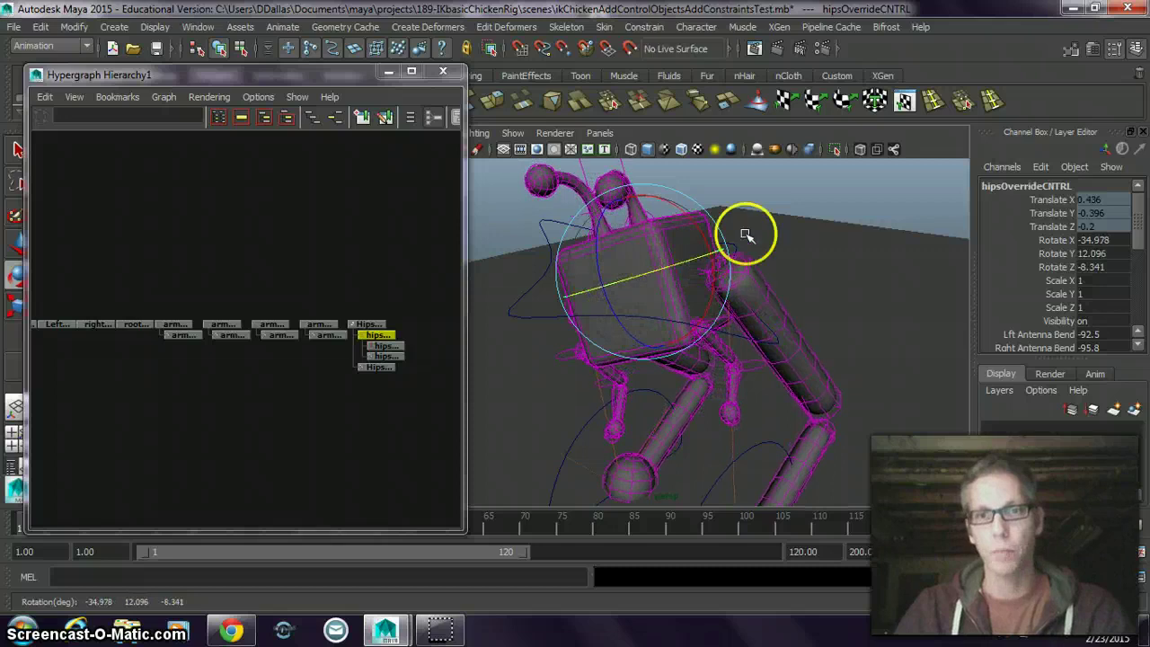
mouse_move(679, 285)
left_mouse_down("alt")
mouse_move(726, 277)
mouse_move(663, 281)
left_mouse_up("alt")
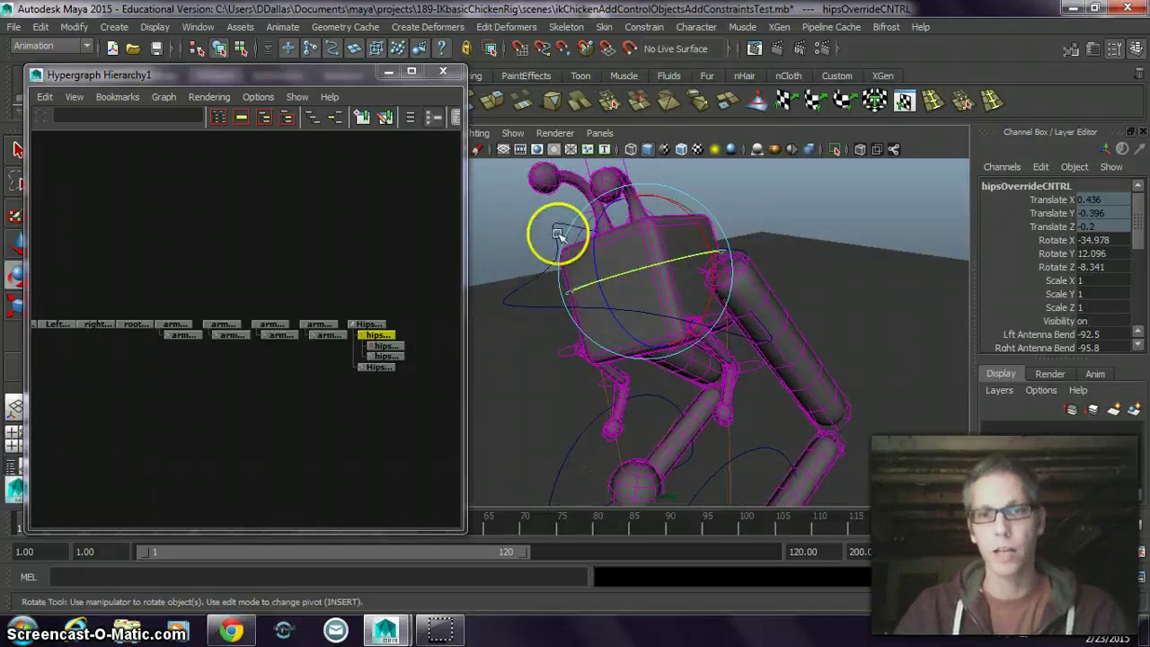
left_click(557, 230)
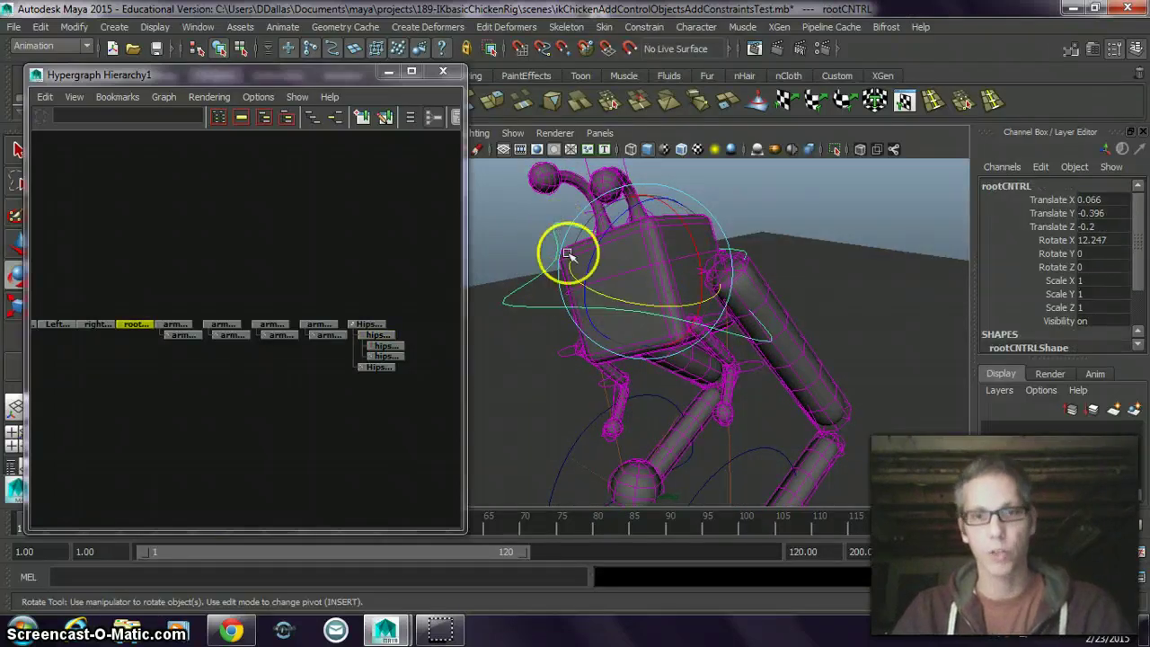
key("w")
left_click_drag(701, 263, 662, 264)
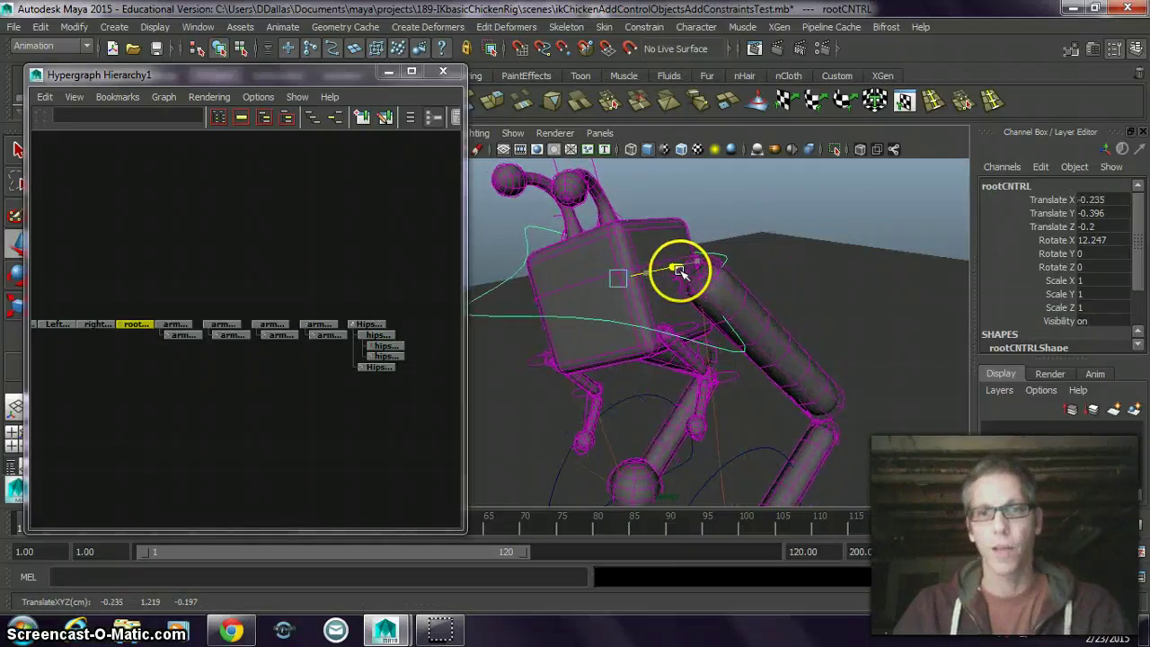
Zero hipsOverrideCNTRL's Rotate X/Y/Z and rootCNTRL's Rotate X, then deselect
left_click(377, 335)
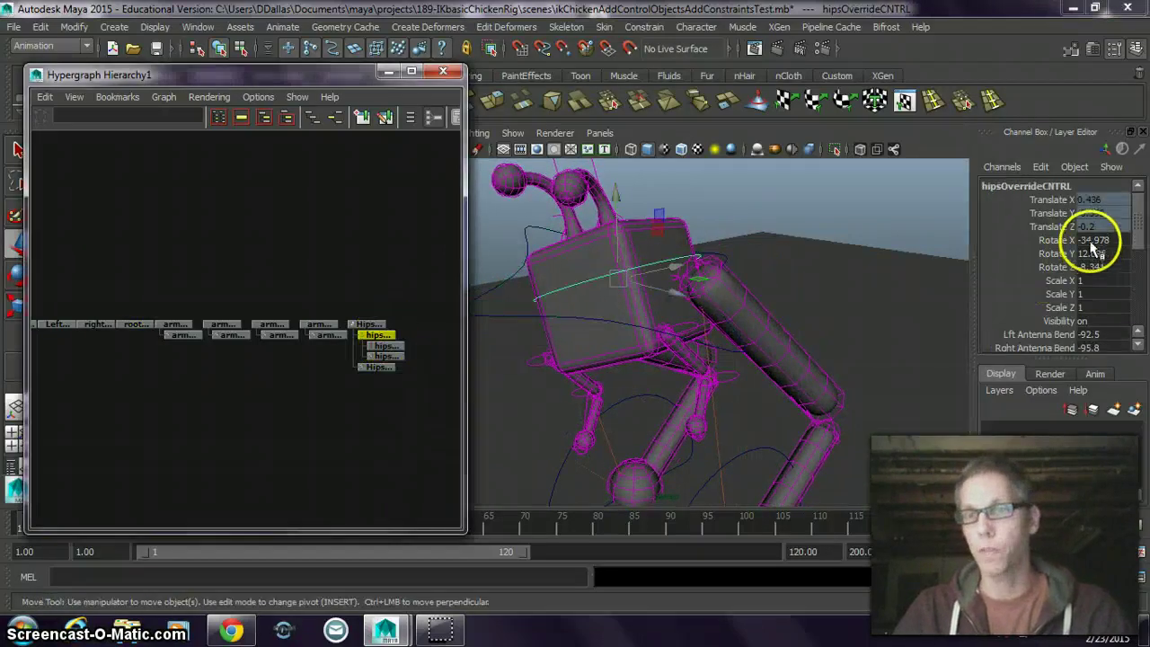
left_click_drag(1091, 240, 1093, 265)
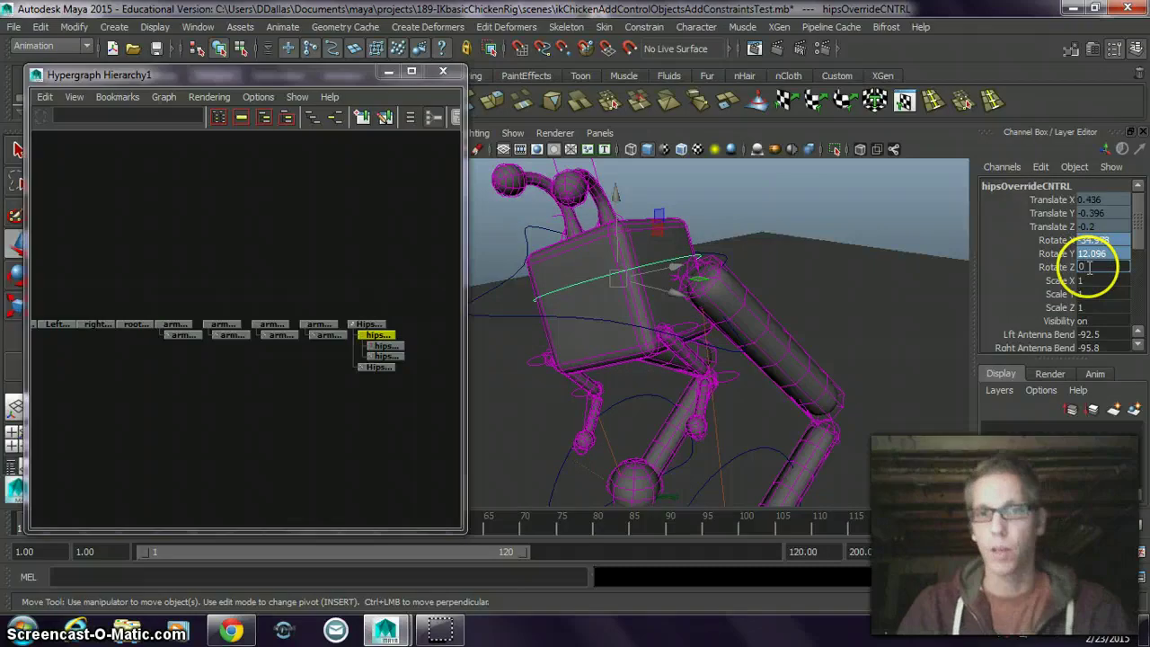
key("Return")
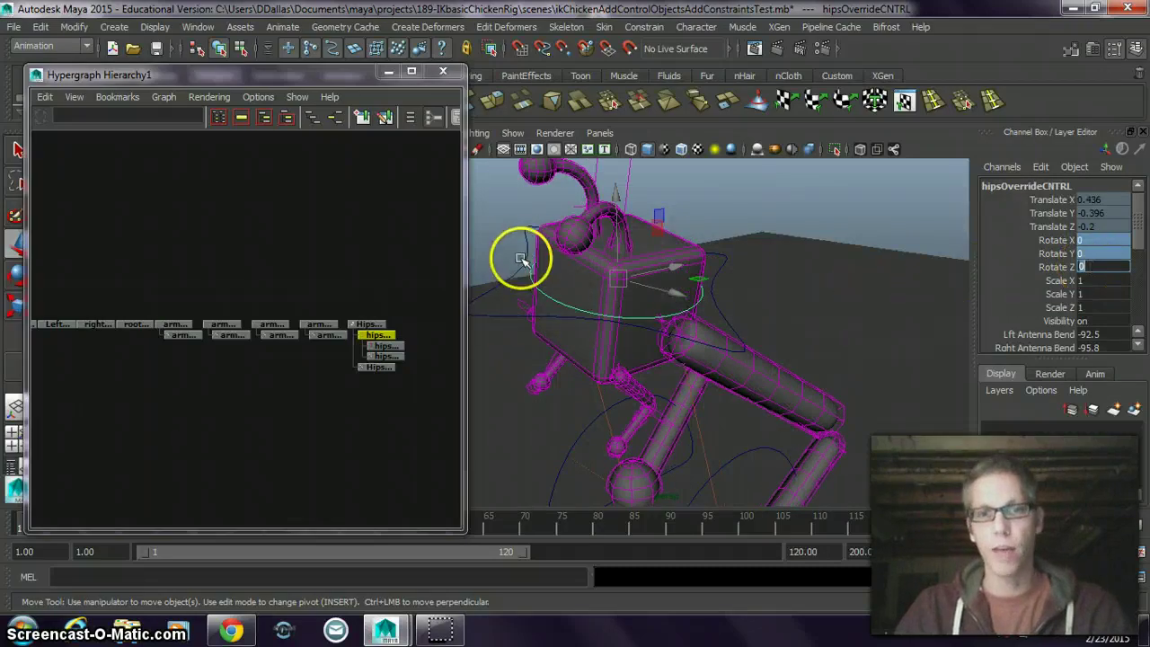
left_click(532, 250)
double_click(1092, 240)
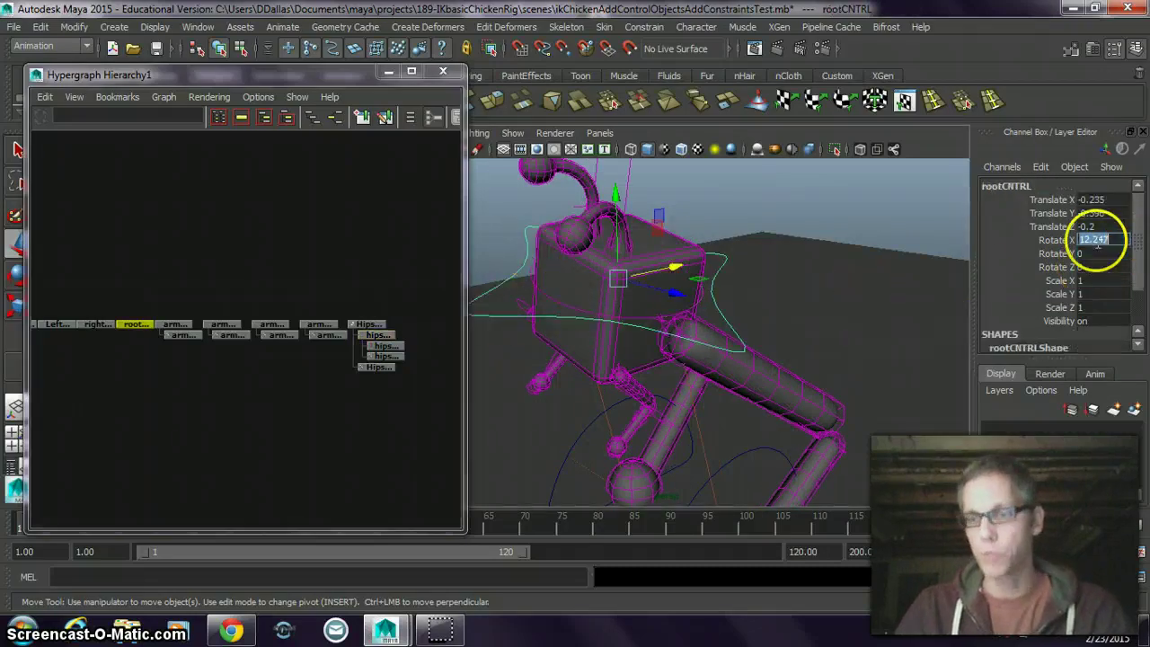
type("0")
key("Return")
left_click(860, 220)
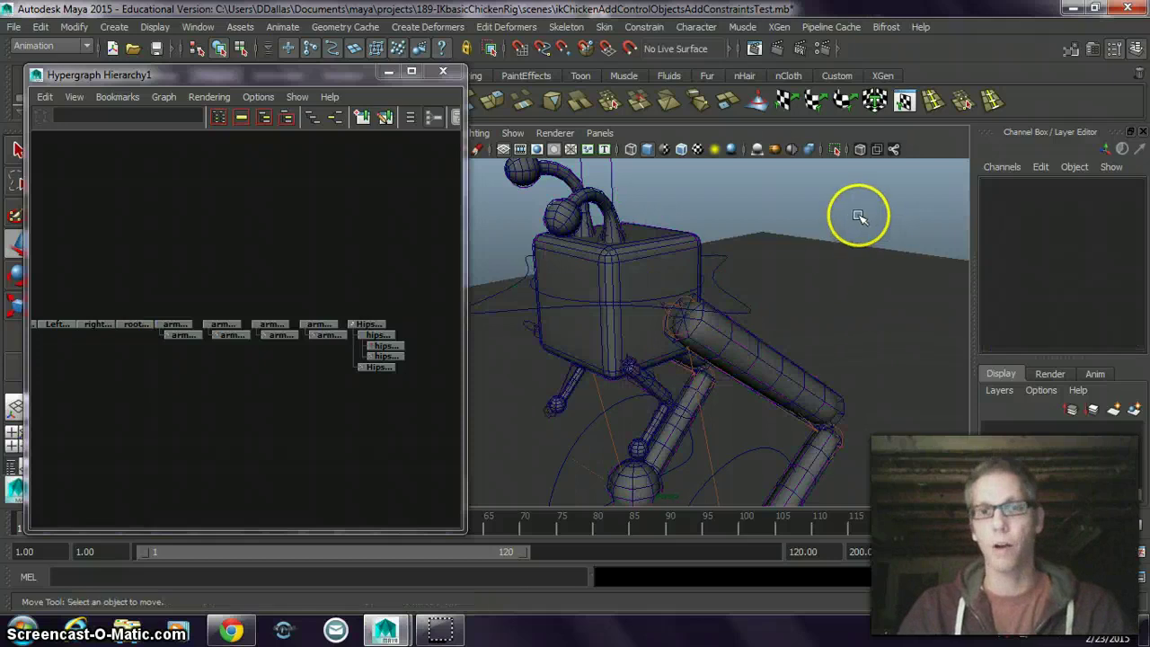
Create another empty group and rename null1 to upperArmGROUP in the Channel Box
left_click_drag(714, 362, 770, 359, "alt")
left_click(803, 341)
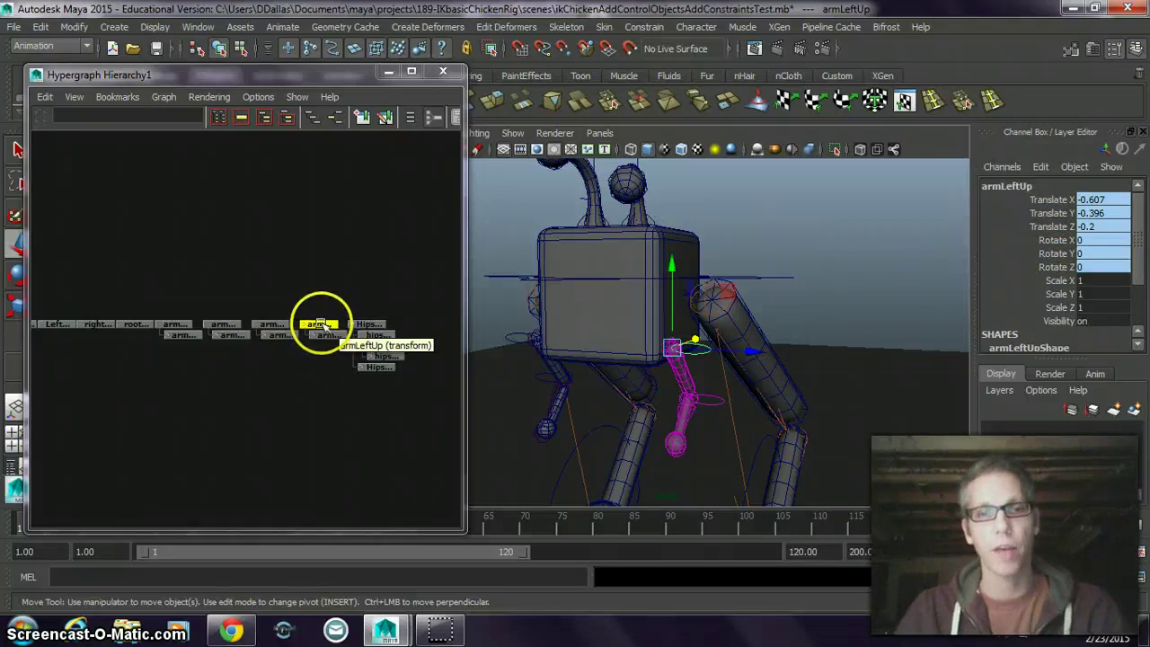
left_click(113, 27)
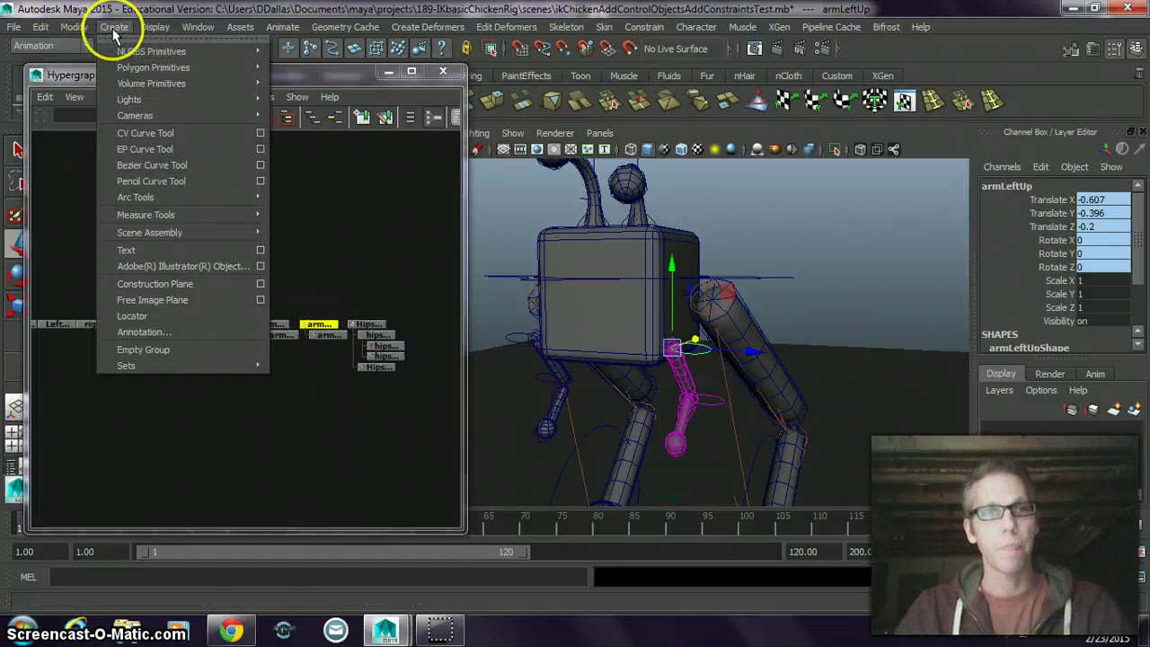
left_click(144, 351)
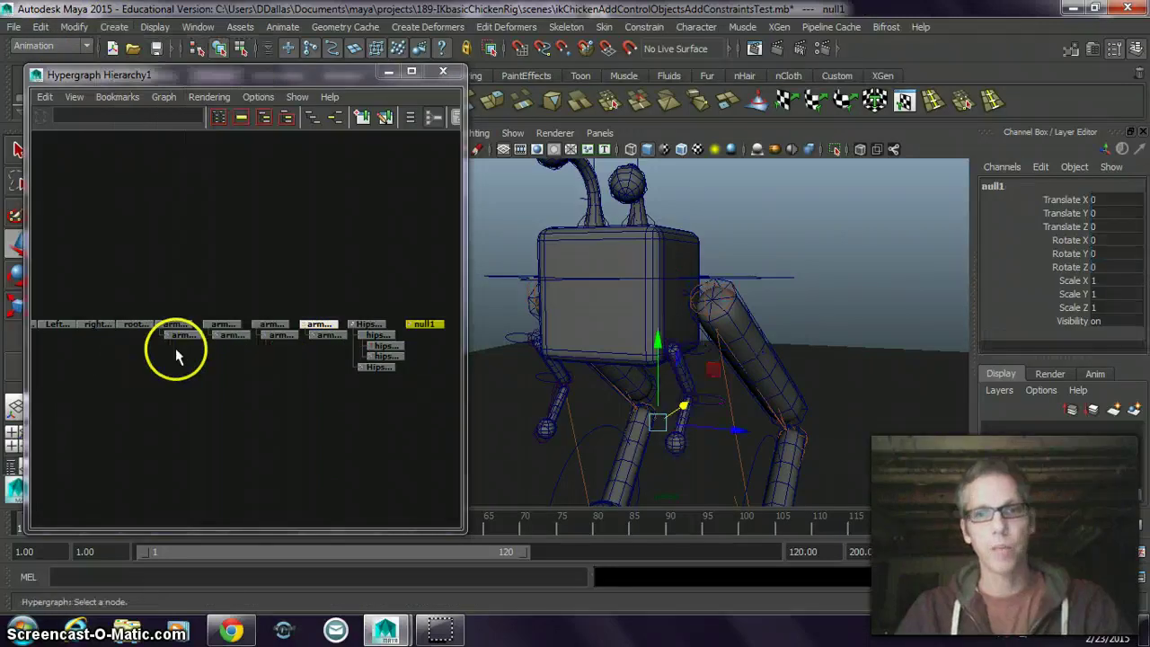
double_click(990, 187)
left_click(1013, 185)
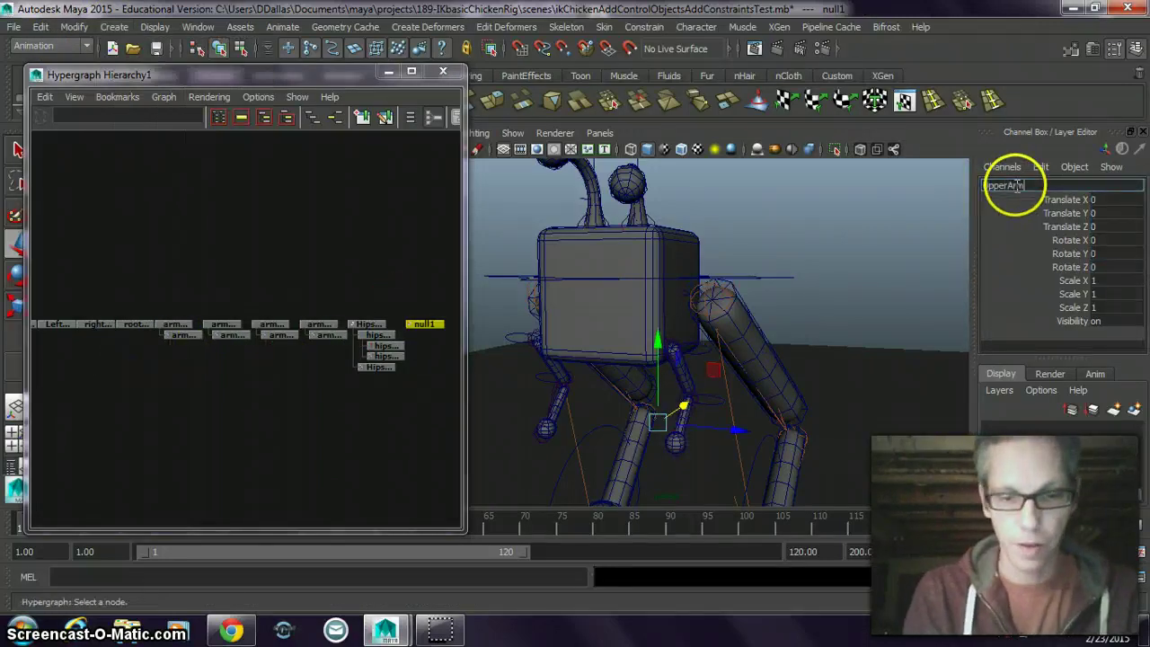
type("upperArmGROUP")
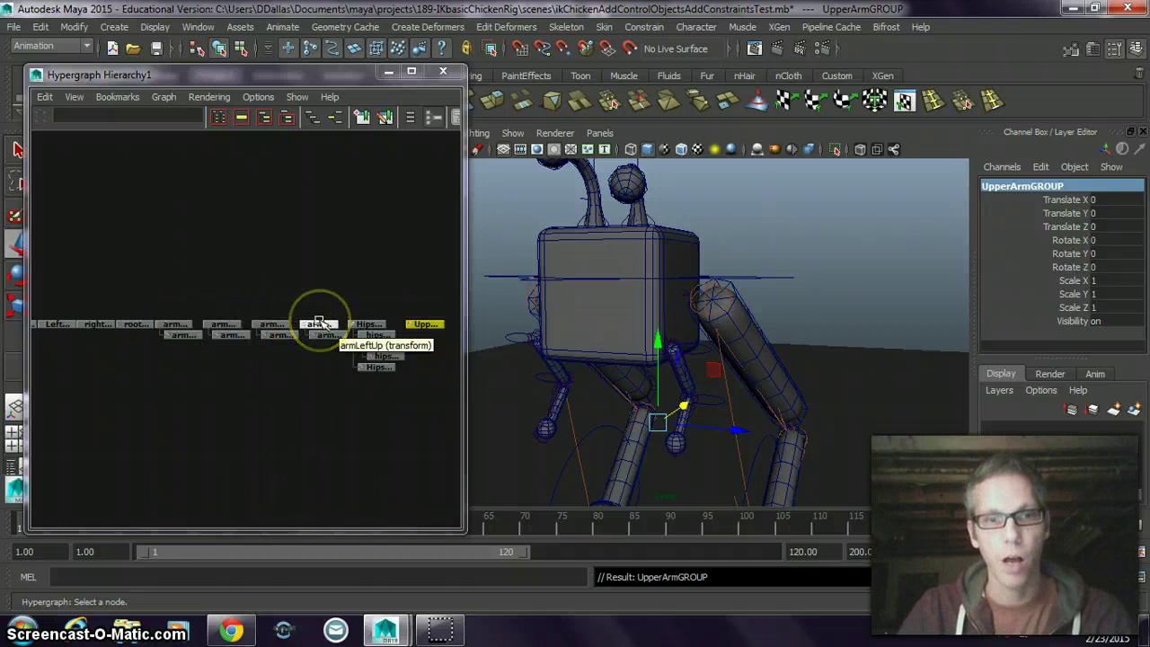
Middle-drag the armLeftUp node onto UpperArmGROUP in the Hypergraph to parent it
middle_click_drag(318, 321, 350, 334)
middle_click_drag(418, 325, 421, 325)
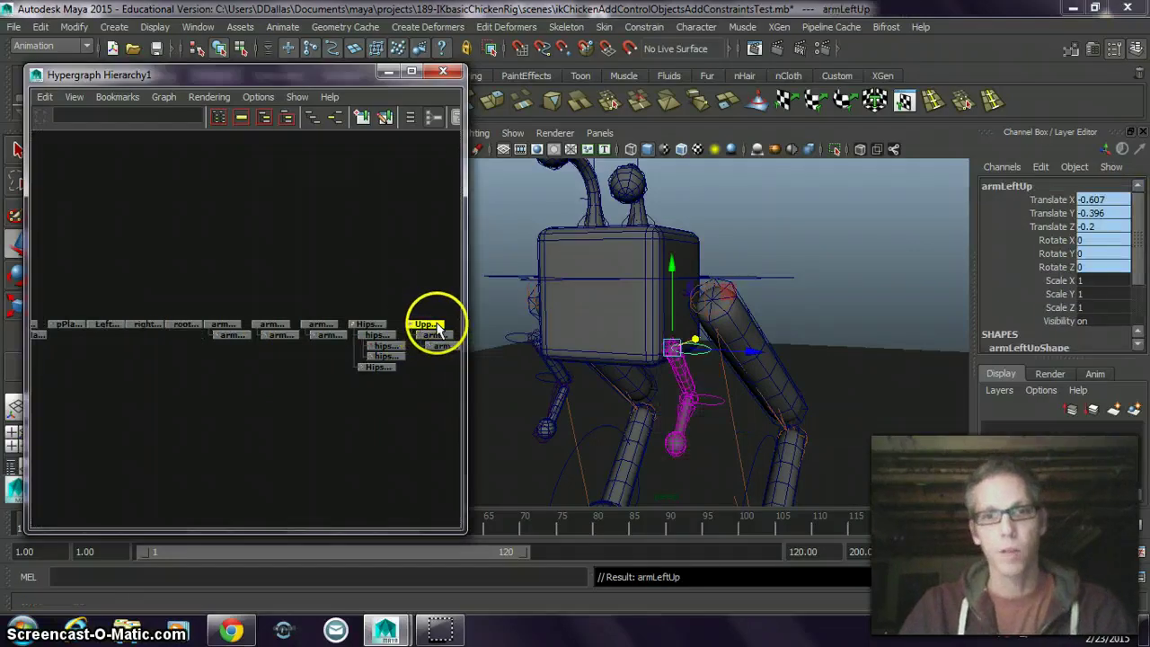
left_click(431, 325)
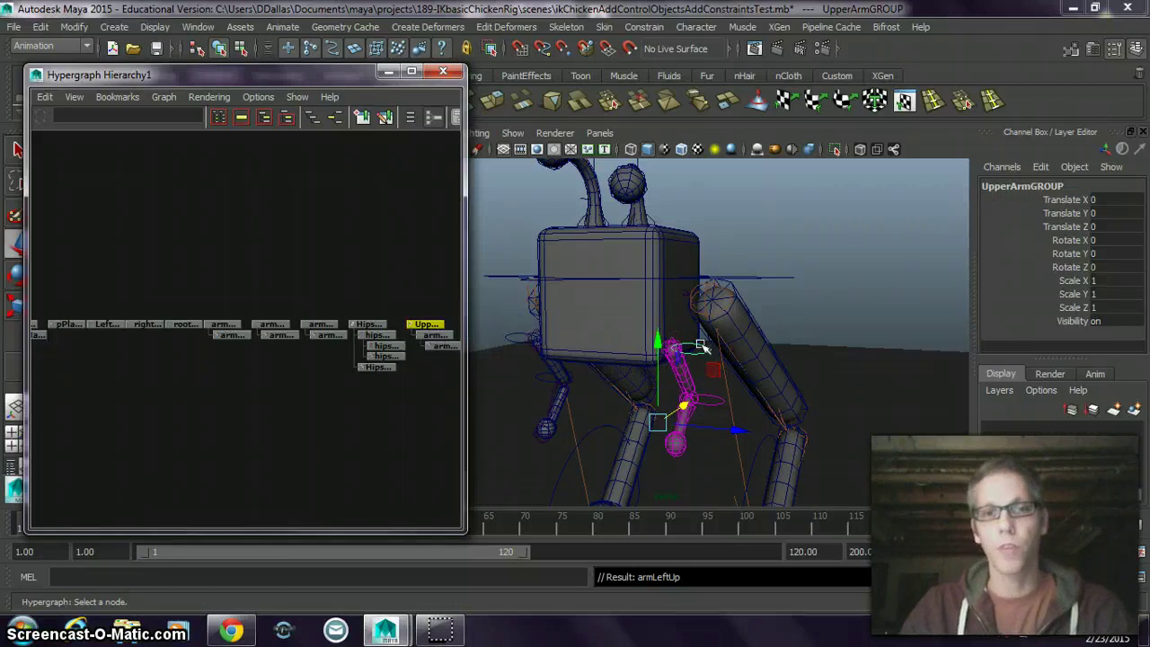
Select armLeftUp and highlight its translate and rotate channels in the Channel Box
left_click_drag(795, 275, 823, 308, "alt")
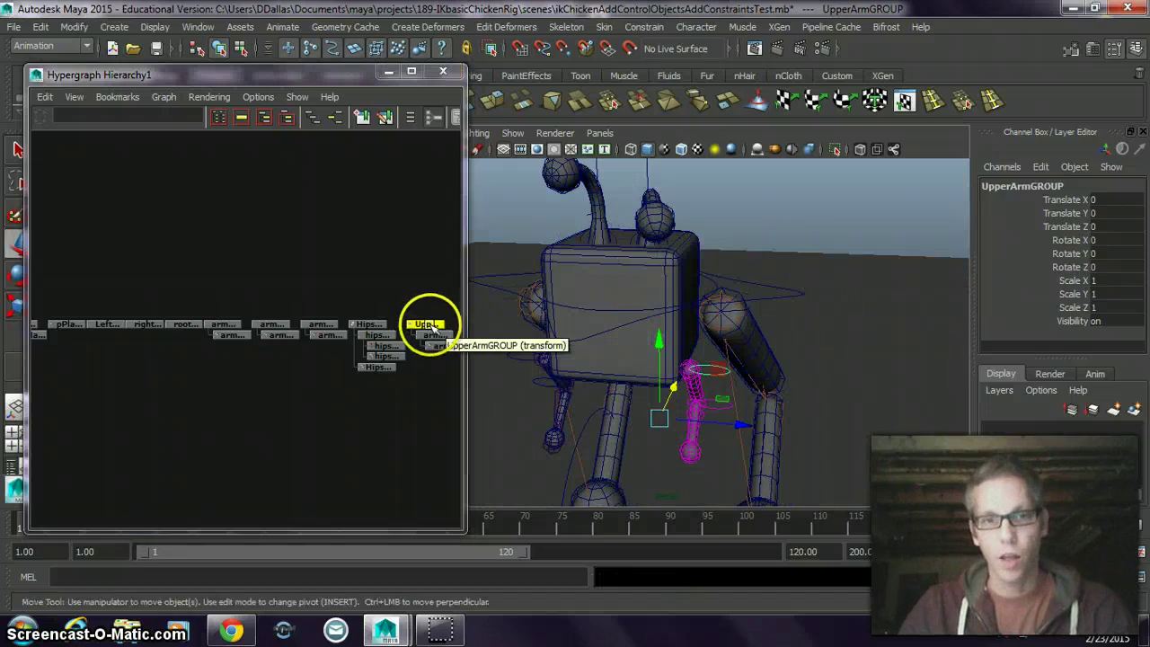
left_click(710, 360)
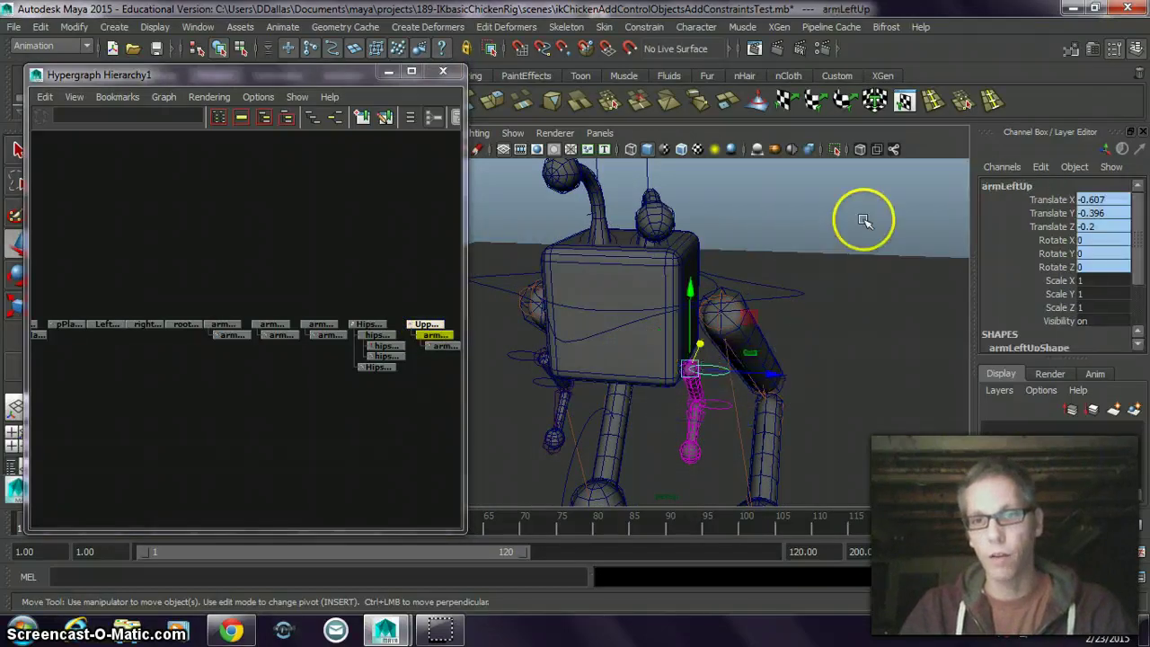
left_click_drag(1039, 200, 1063, 269)
Break Connections on armLeftUp's translate and rotate channels, then select hipsOverrideCNTRL
right_click(1061, 269)
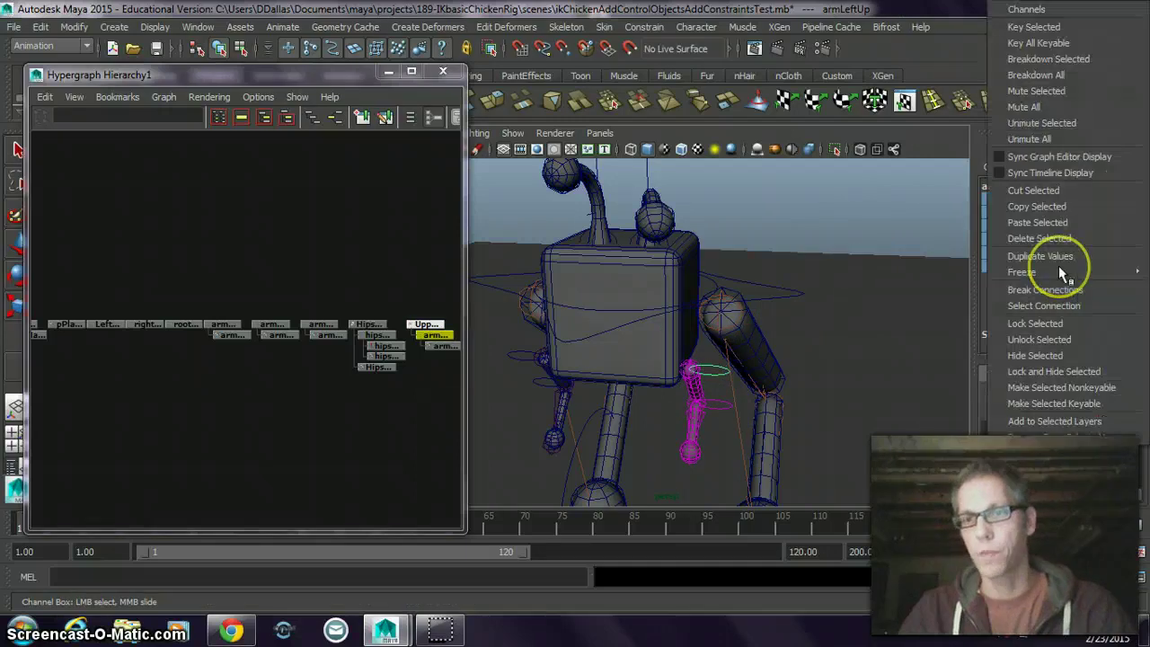
left_click(1058, 290)
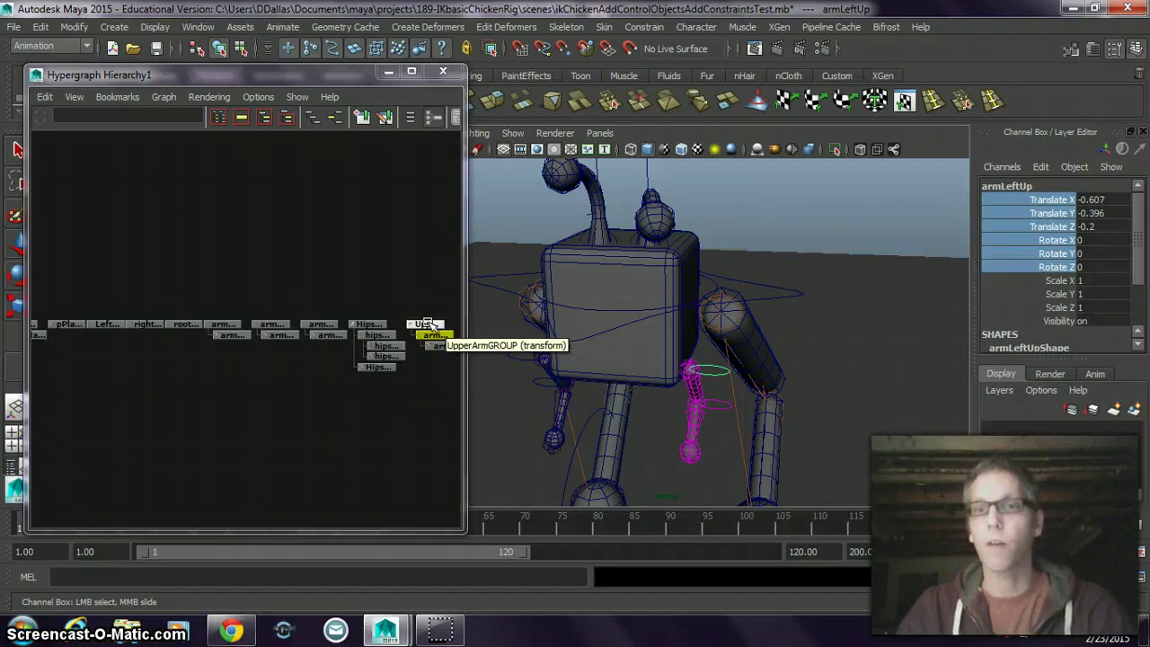
left_click(586, 309)
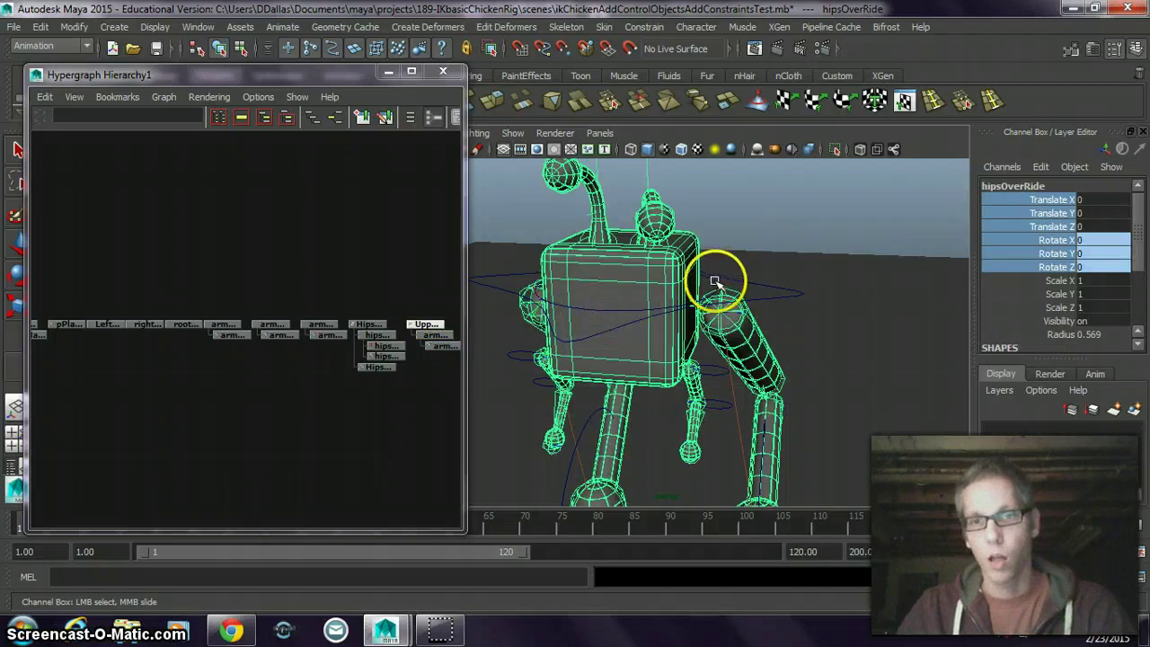
left_click(715, 282)
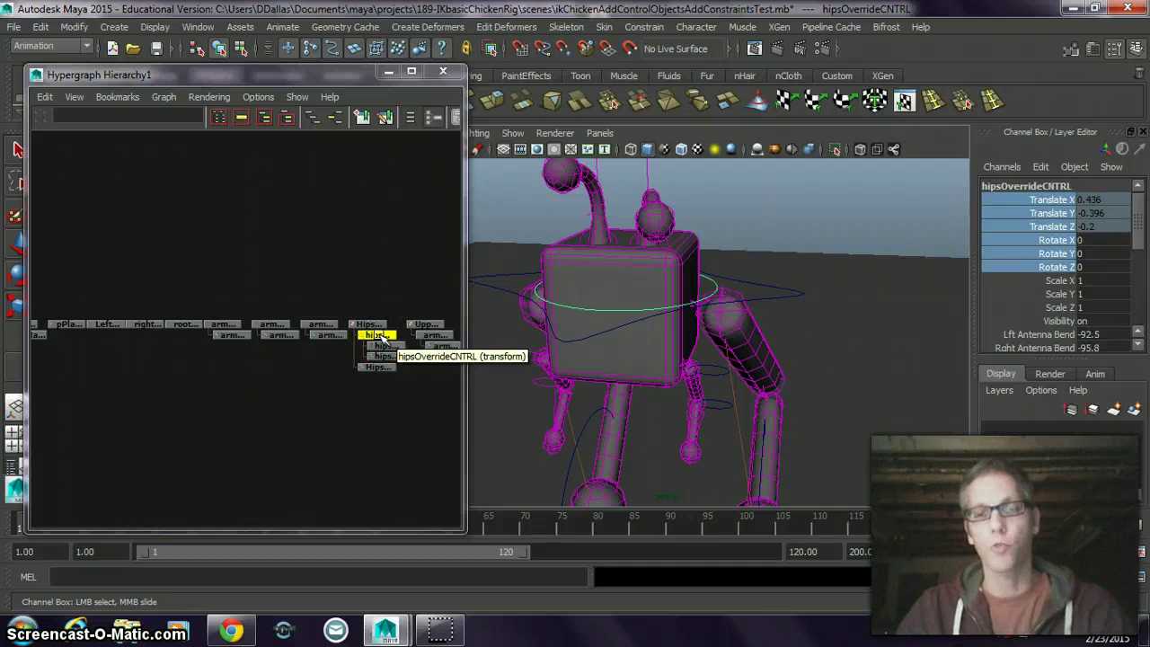
middle_click_drag(384, 337, 423, 322)
left_click(425, 323)
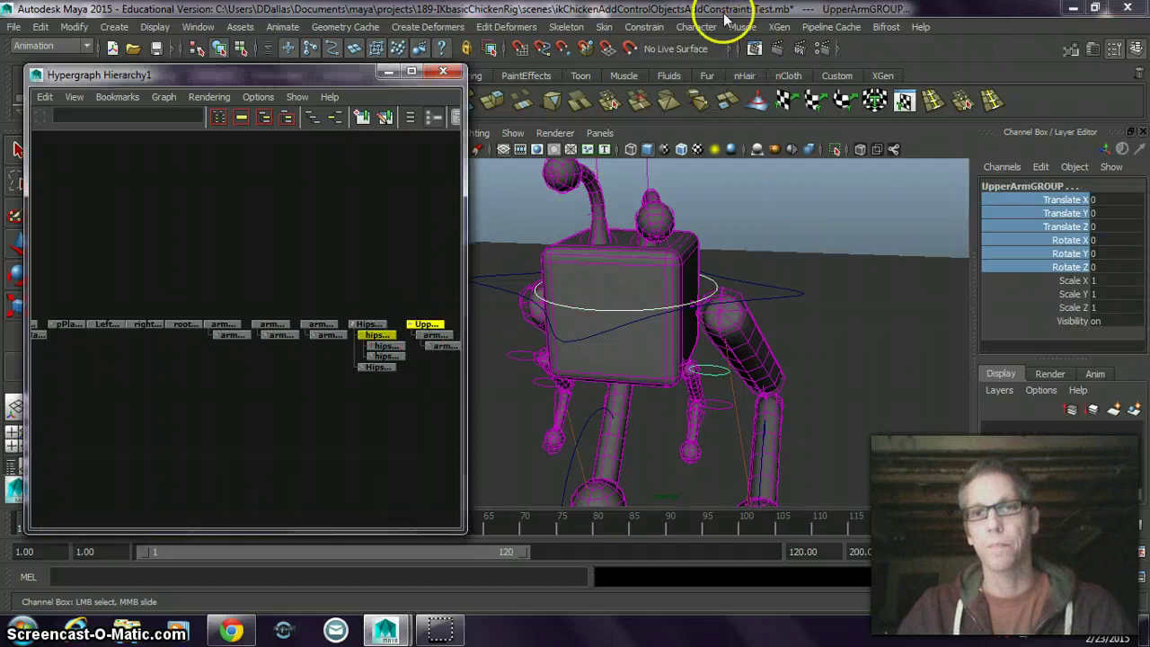
left_click(654, 32)
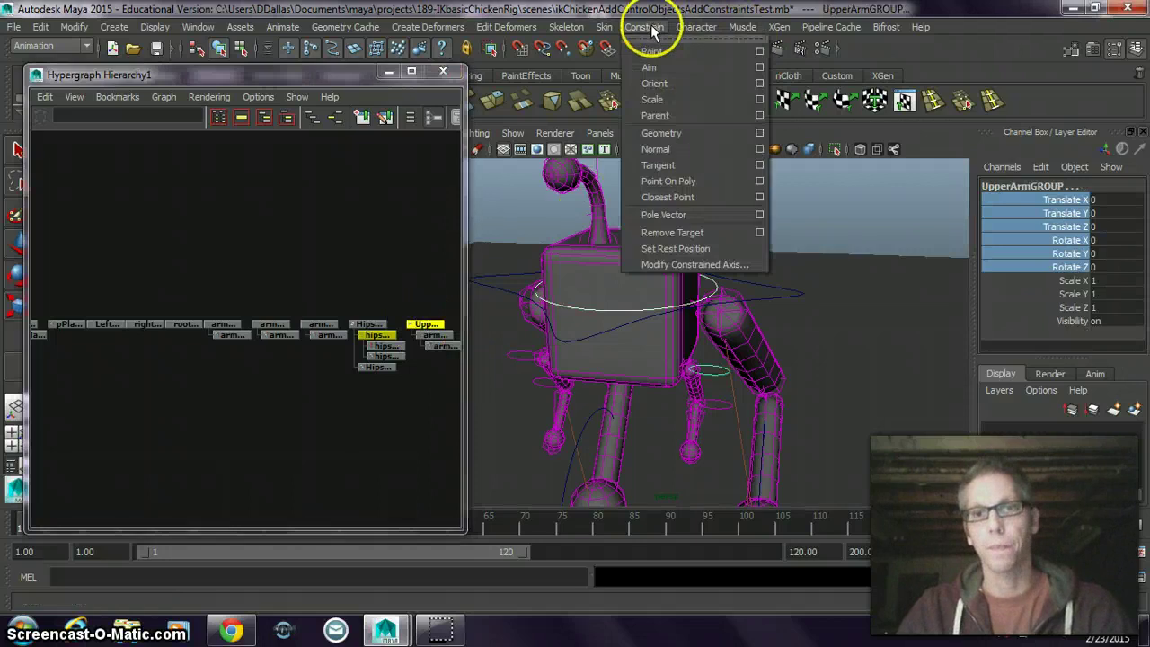
left_click(663, 117)
left_click(799, 290)
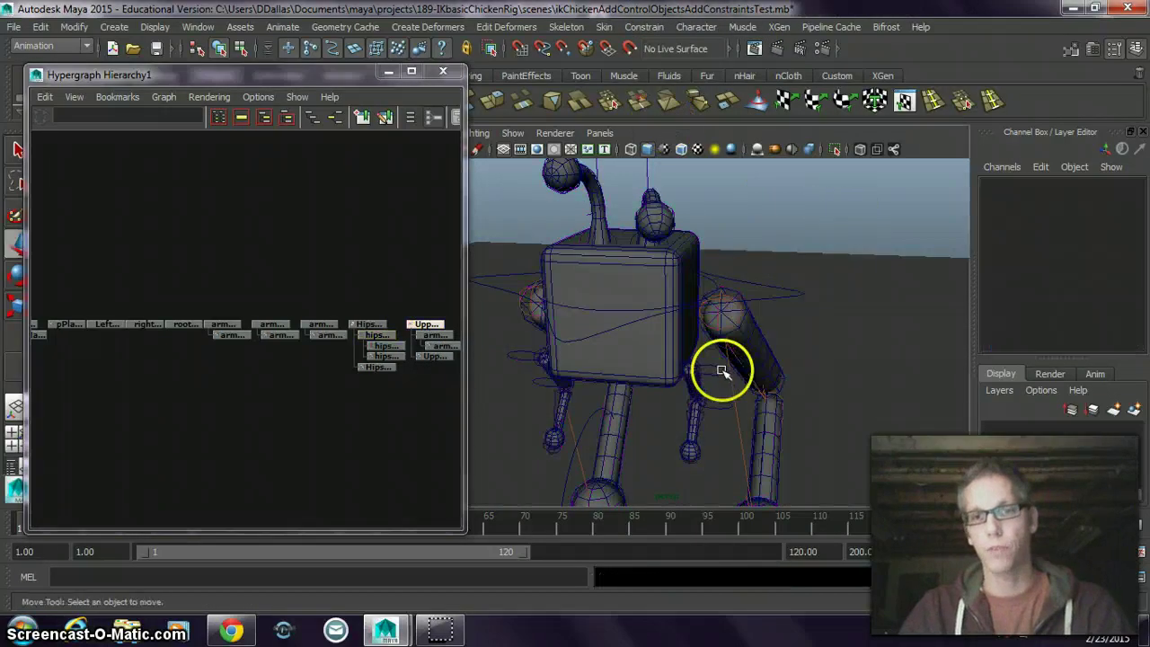
left_click(712, 281)
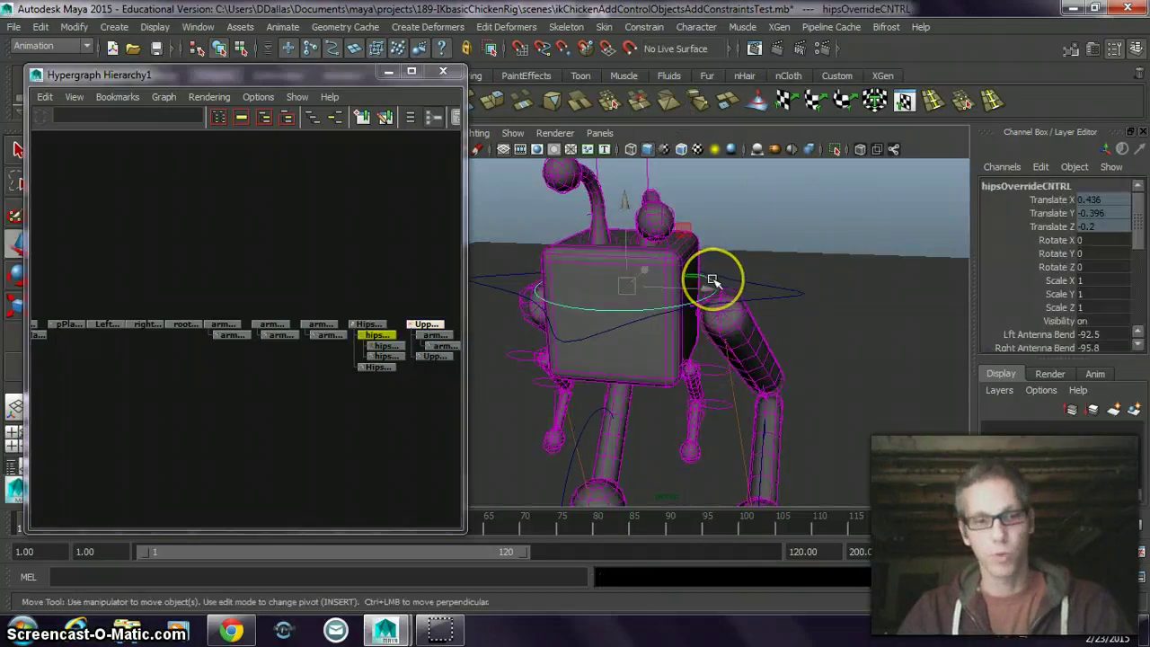
key("e")
left_click_drag(698, 264, 686, 249)
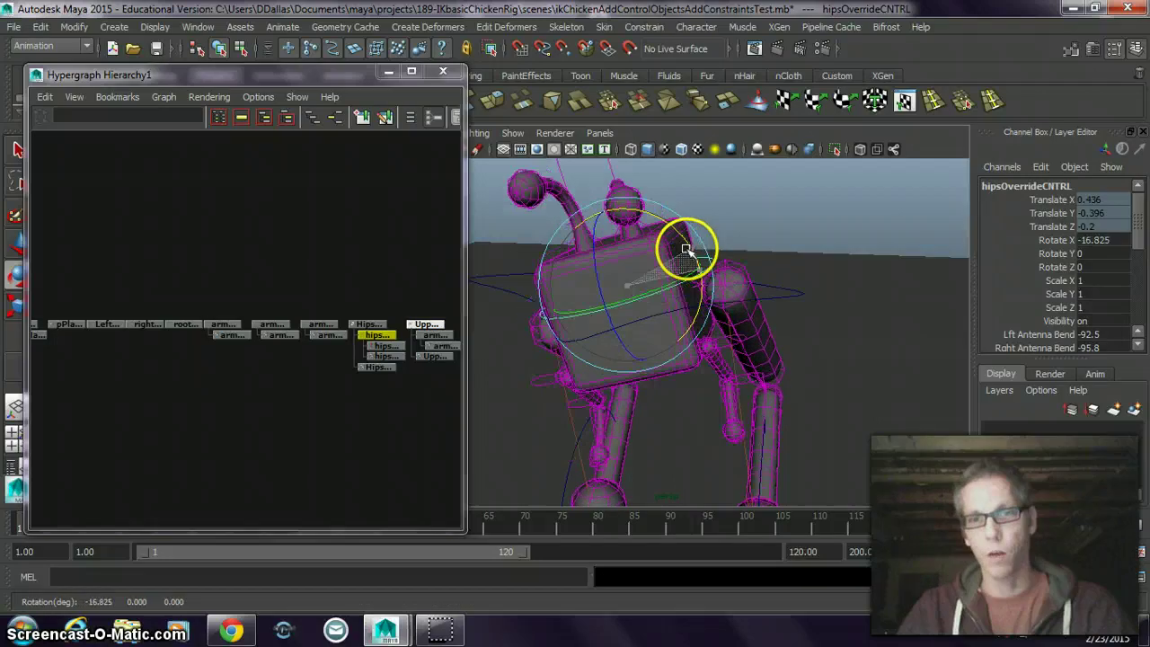
key("ctrl+z")
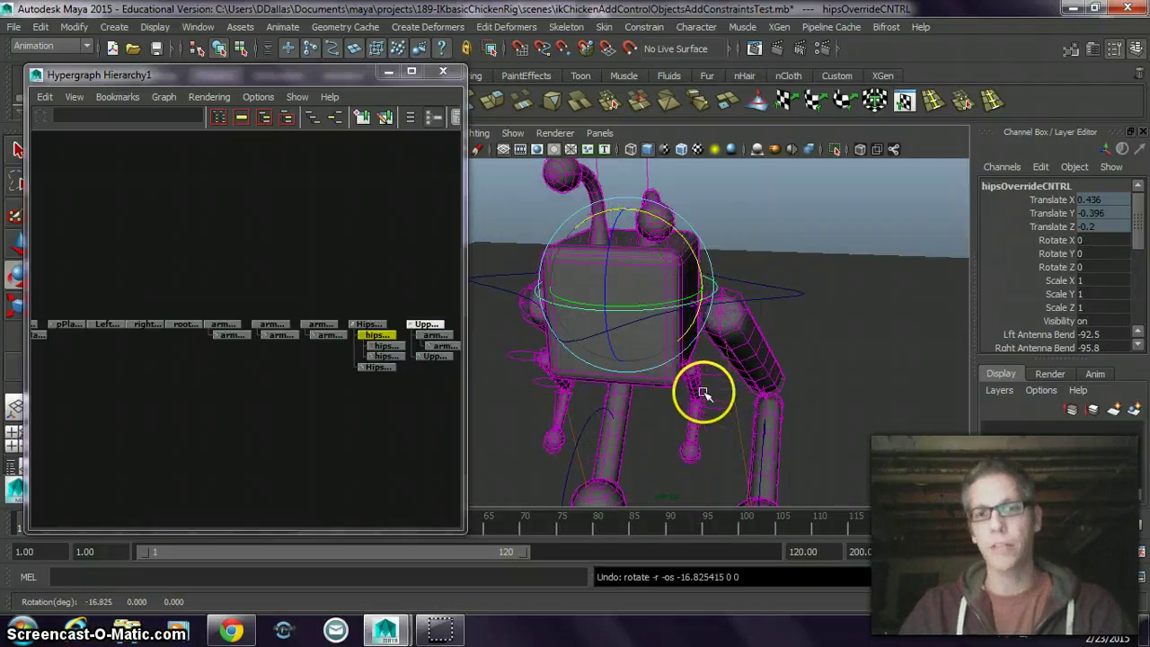
left_click(710, 367)
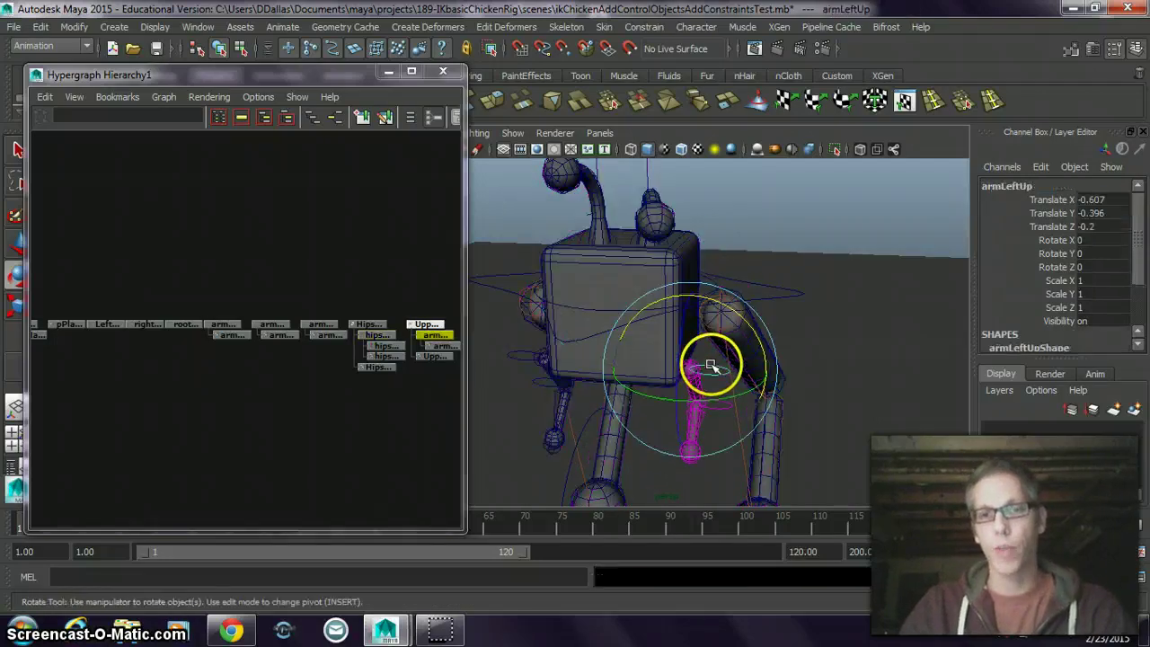
Test-rotate armLeftUp, restore it to zero rotation, and select the armLeftElbow control
left_click_drag(680, 351, 723, 404)
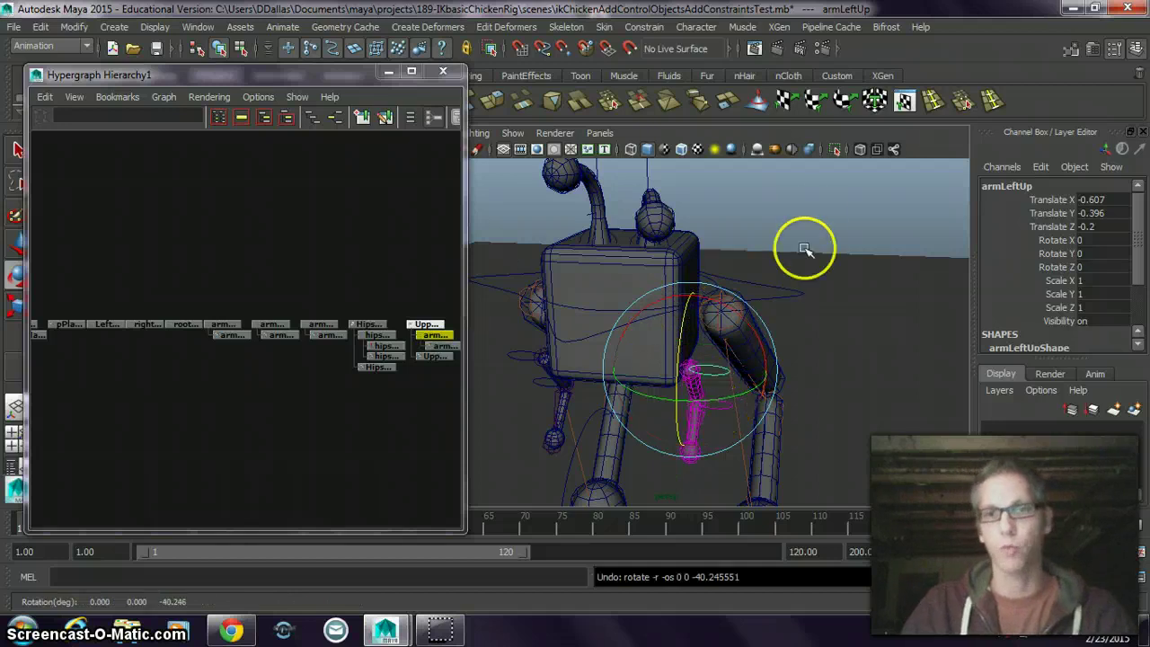
left_click(811, 220)
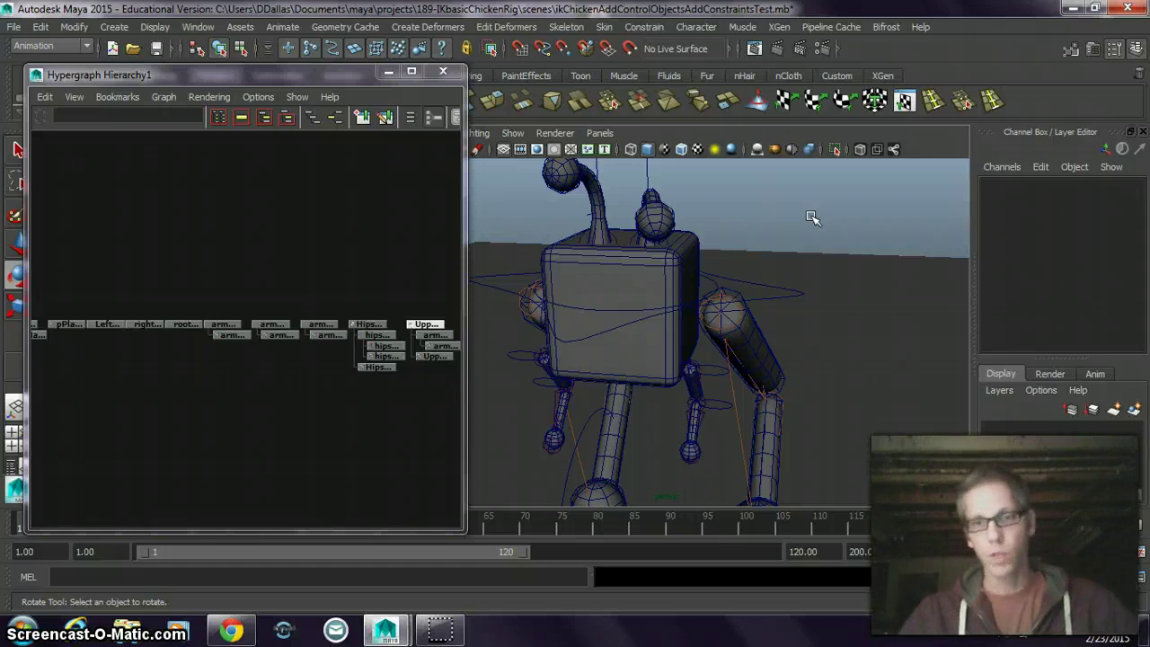
left_click(721, 428)
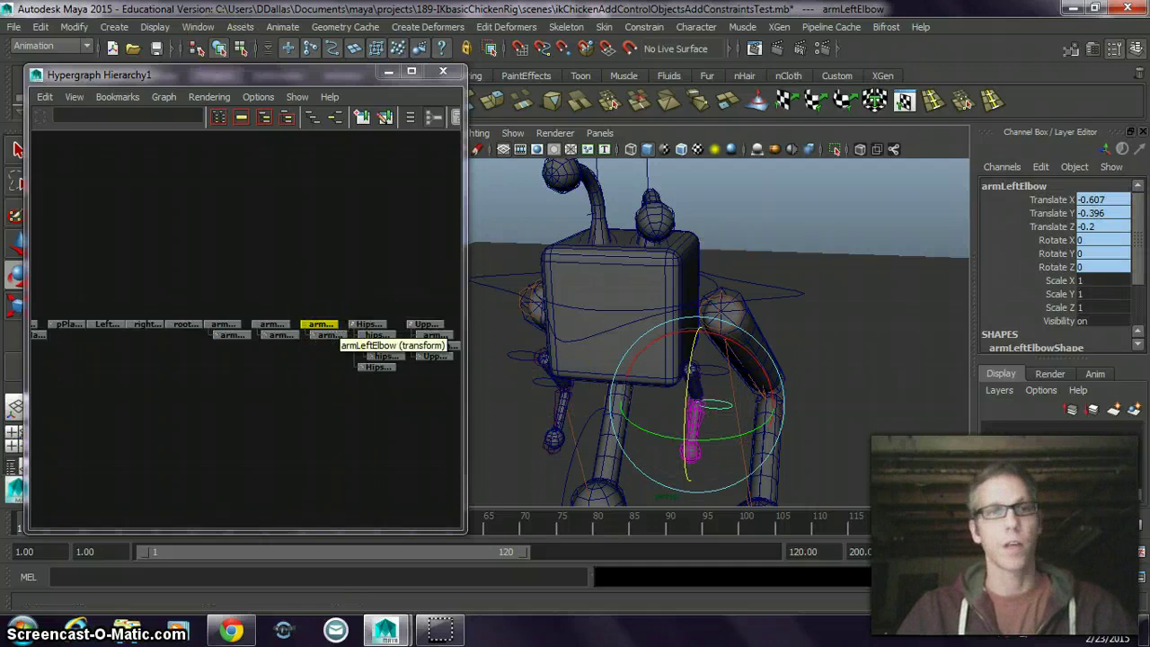
left_click(114, 28)
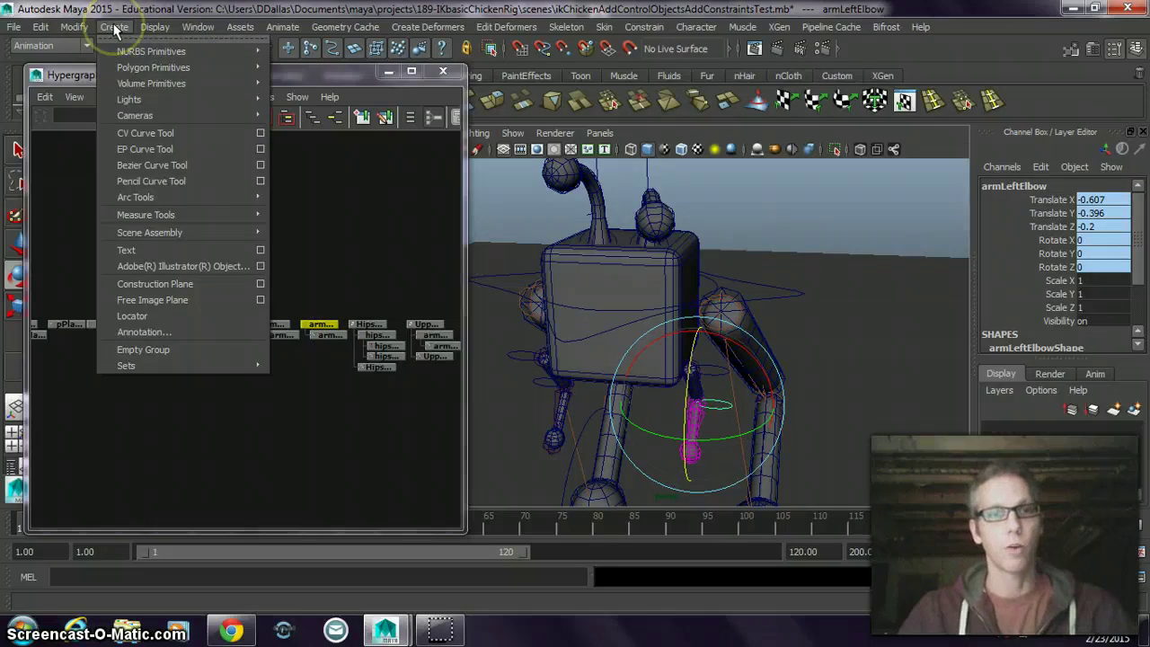
Create an empty group, rename null1 to LeftArmElbowGroup, and bring its Hypergraph node into view
left_click(144, 350)
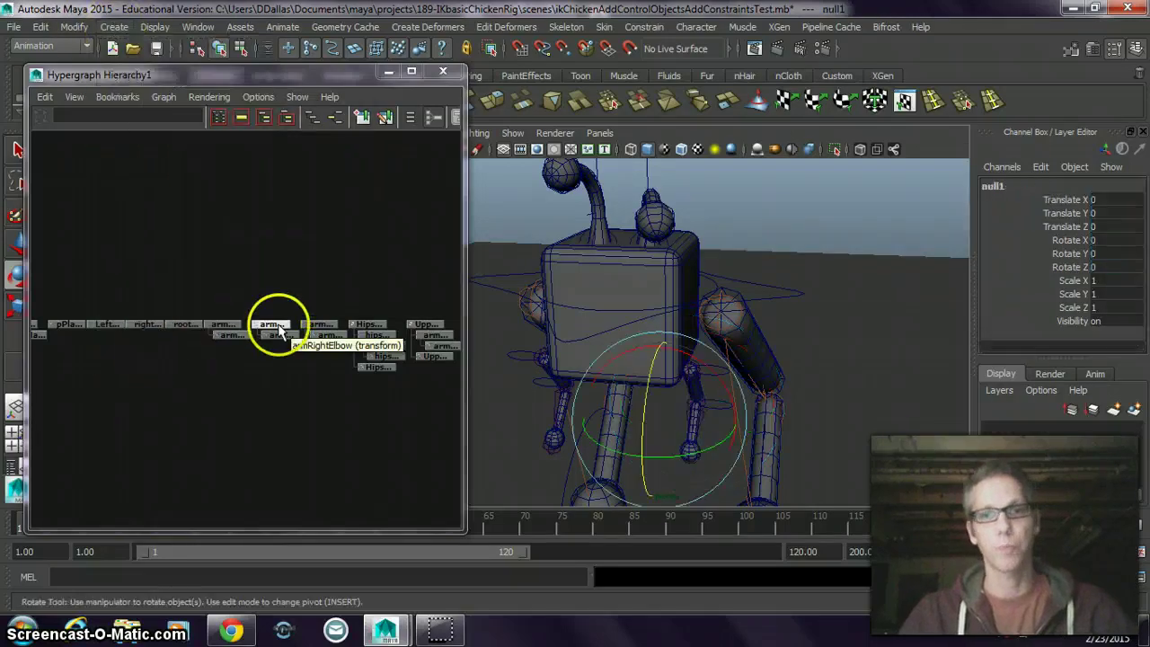
left_click(992, 186)
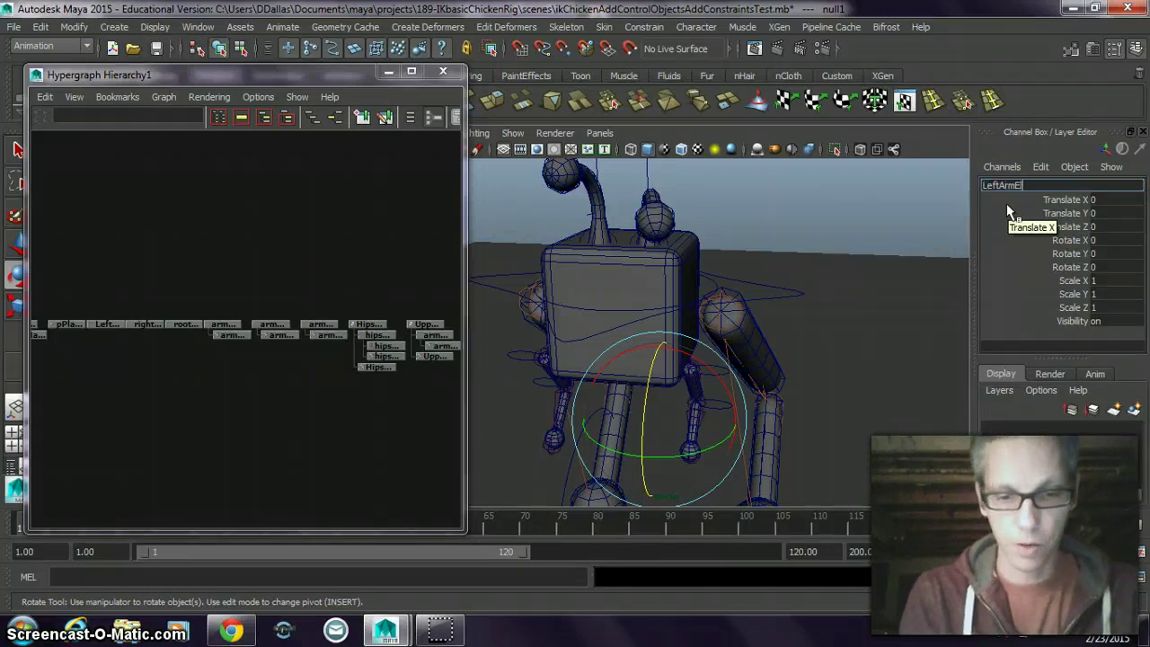
type("LeftArmElbowGroup")
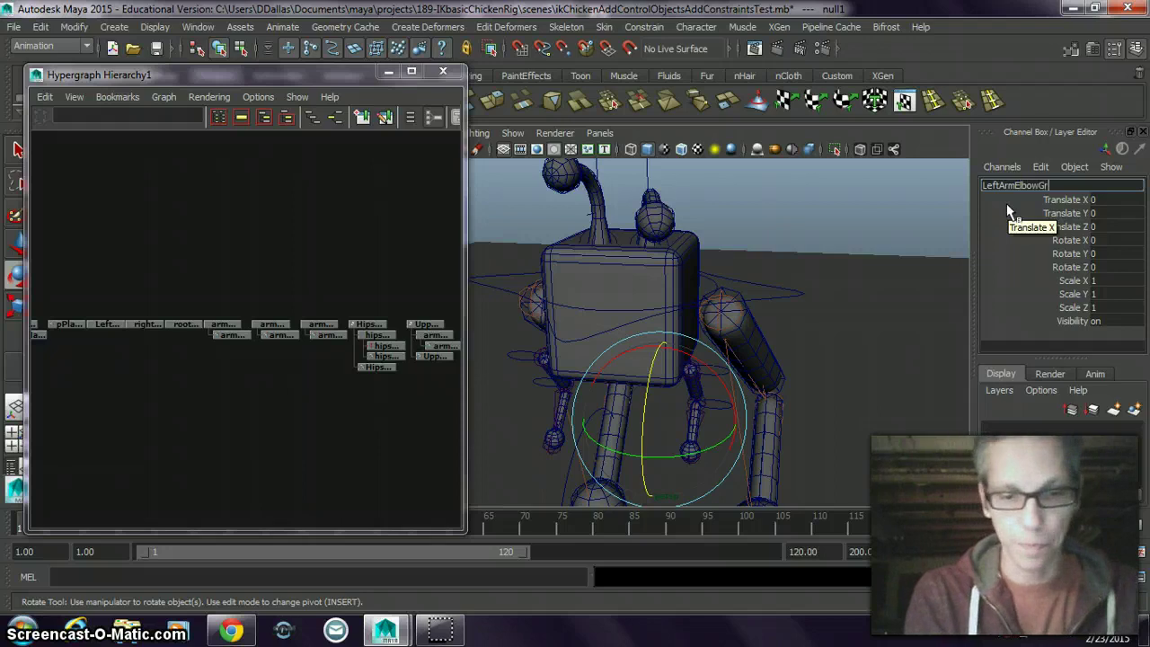
left_click(822, 200)
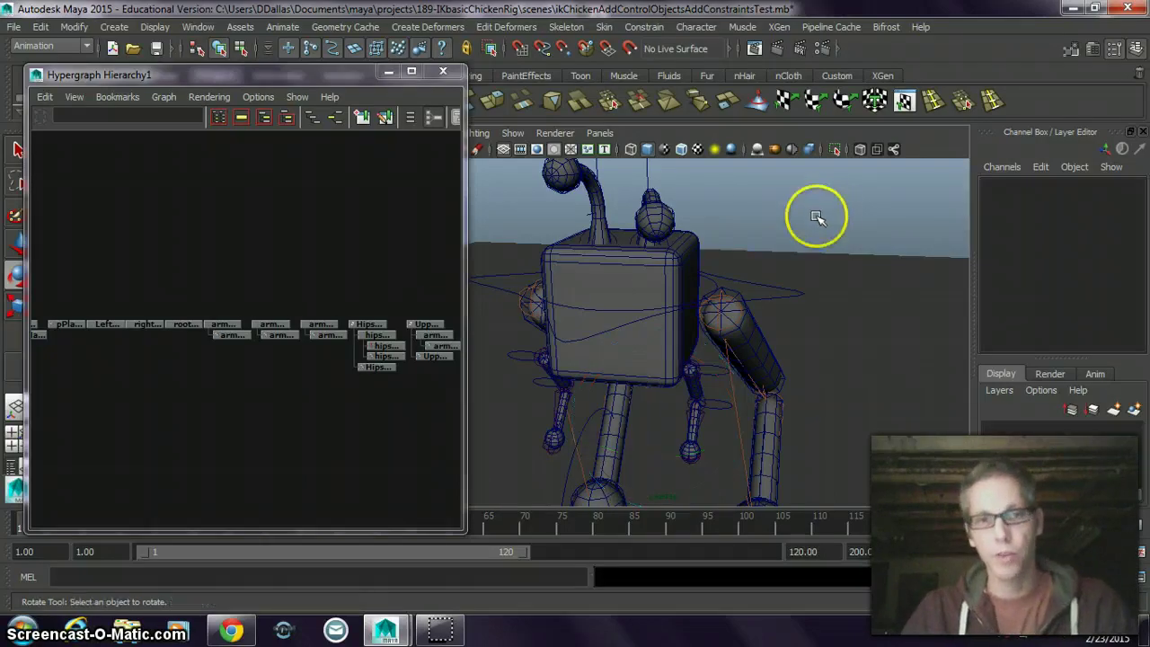
middle_click_drag(426, 341, 326, 289, "alt")
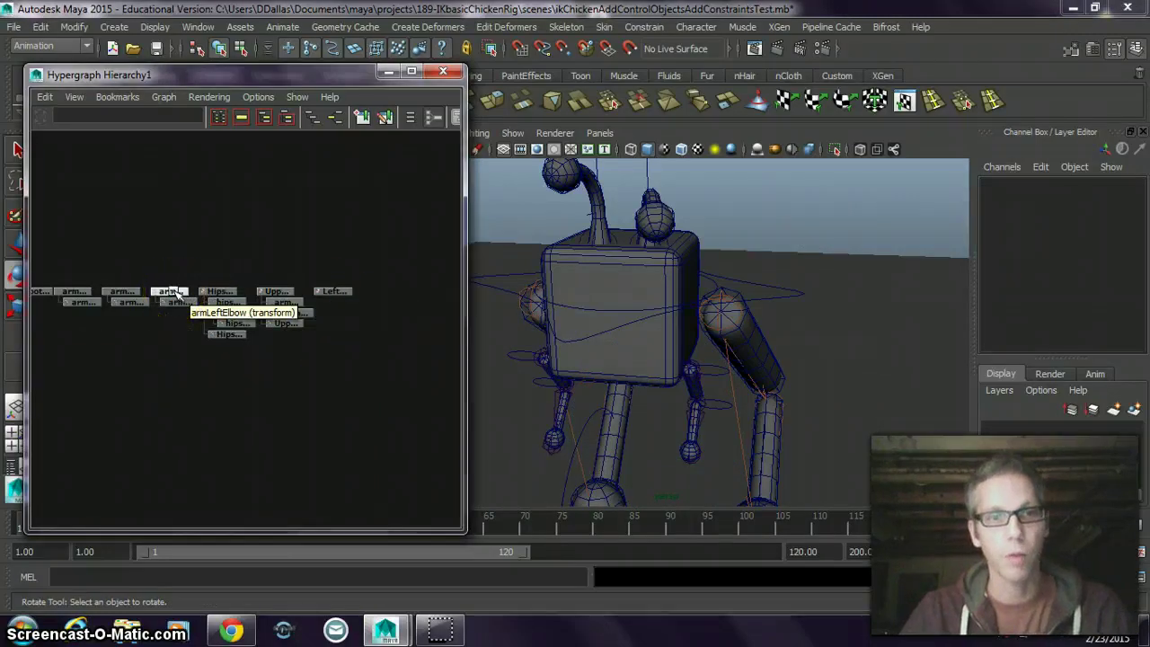
Middle-drag armLeftElbow onto LeftArmElbowGroup in the Hypergraph and check its translate/rotate channels
middle_click_drag(175, 293, 331, 292)
left_click(334, 292)
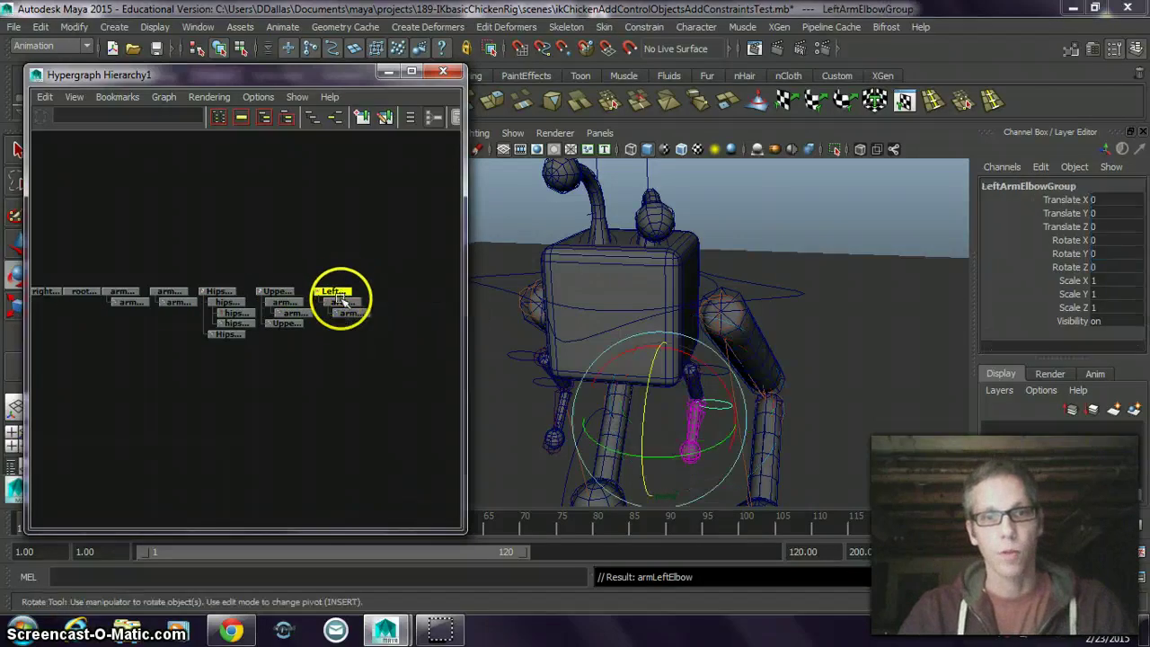
left_click(340, 302)
left_click_drag(1055, 266, 1060, 200)
key("w")
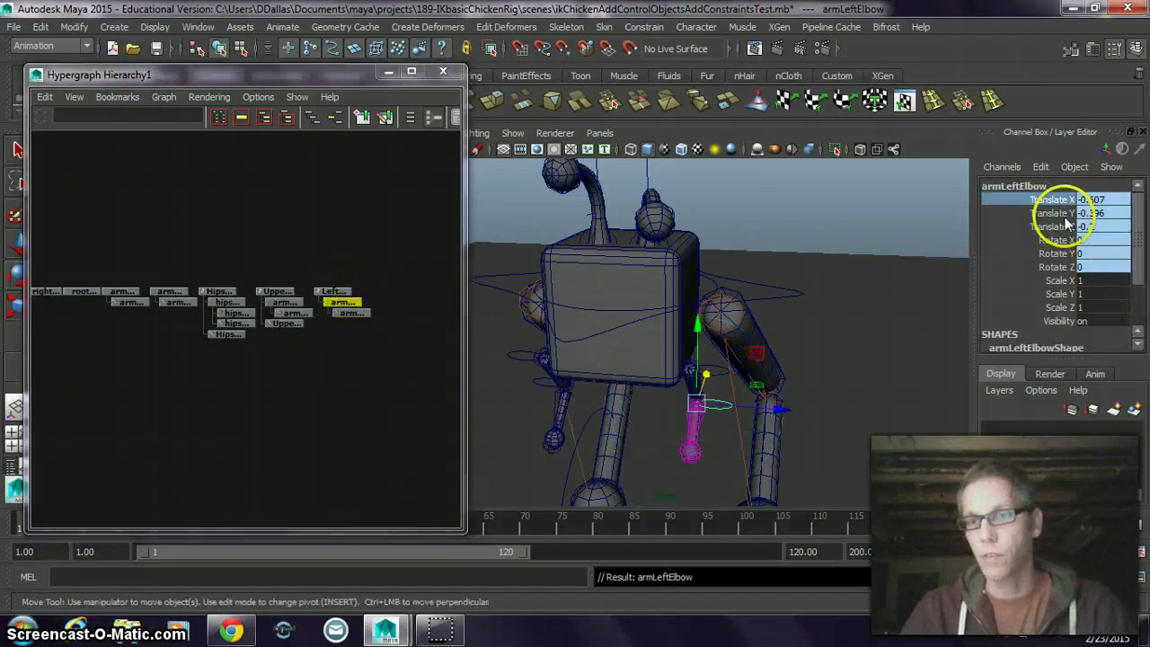
right_click(1057, 261)
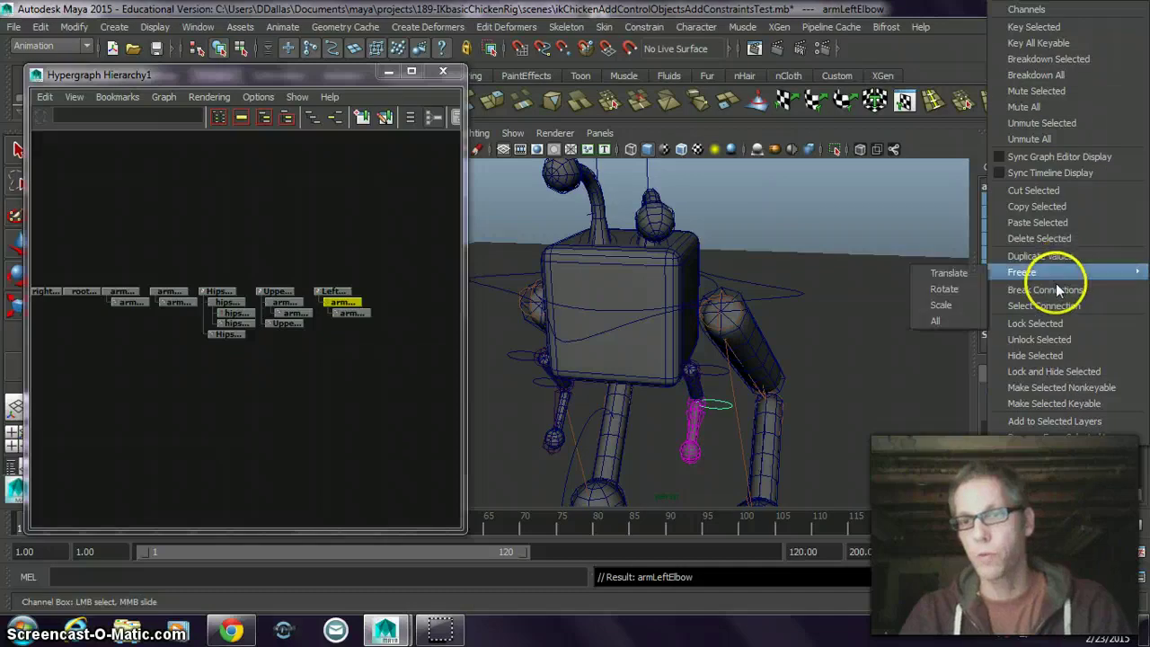
left_click(1057, 289)
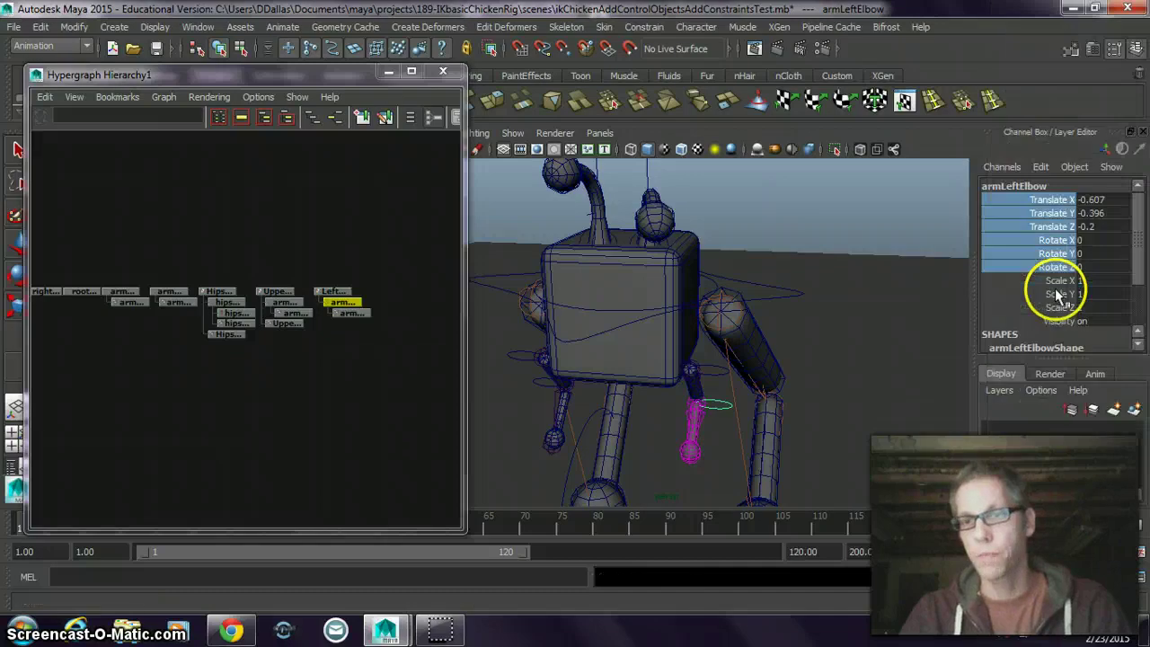
Select armLeftUp, then shift-add LeftArmElbowGroup to the selection
left_click(390, 369)
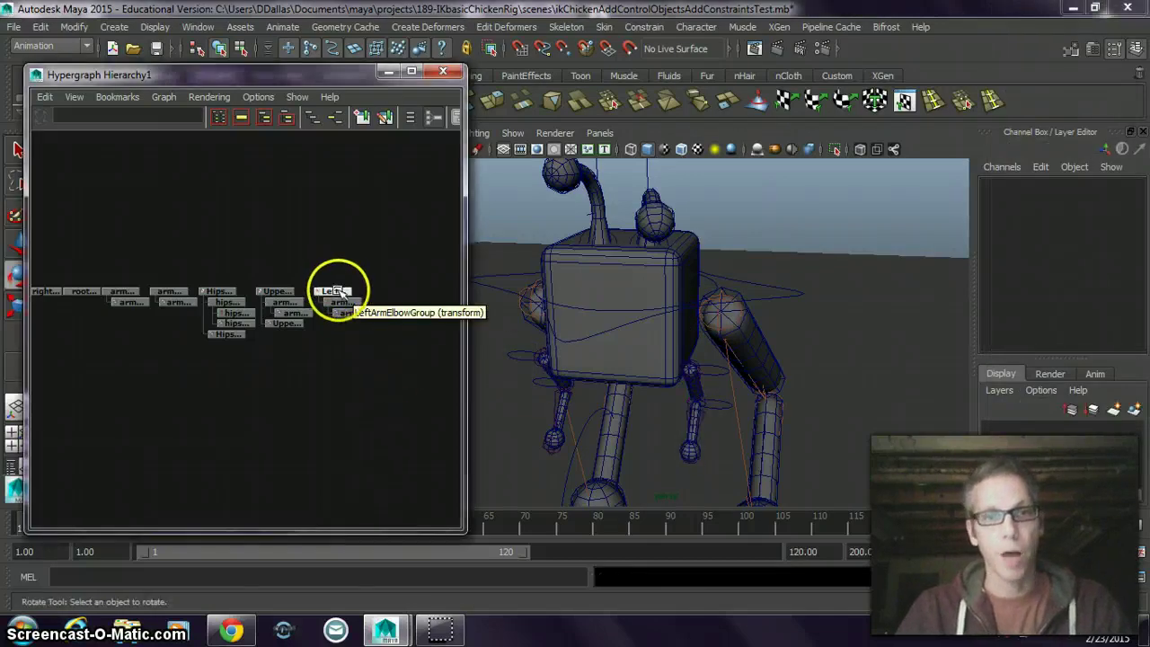
left_click(707, 376)
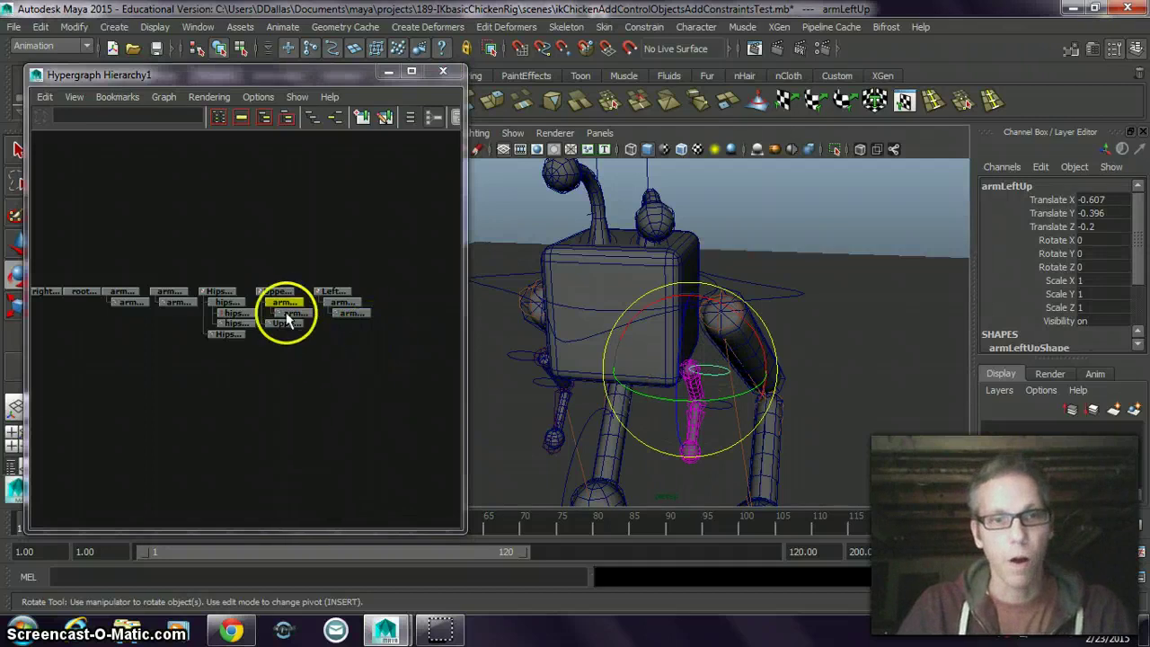
left_click(340, 292)
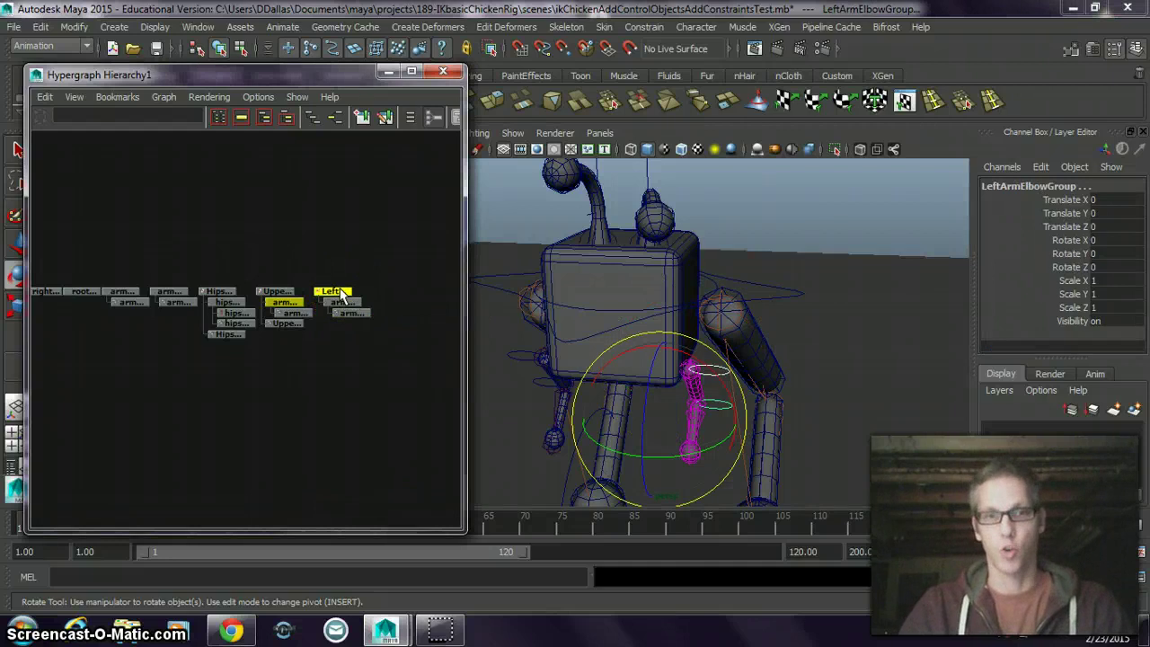
left_click(646, 27)
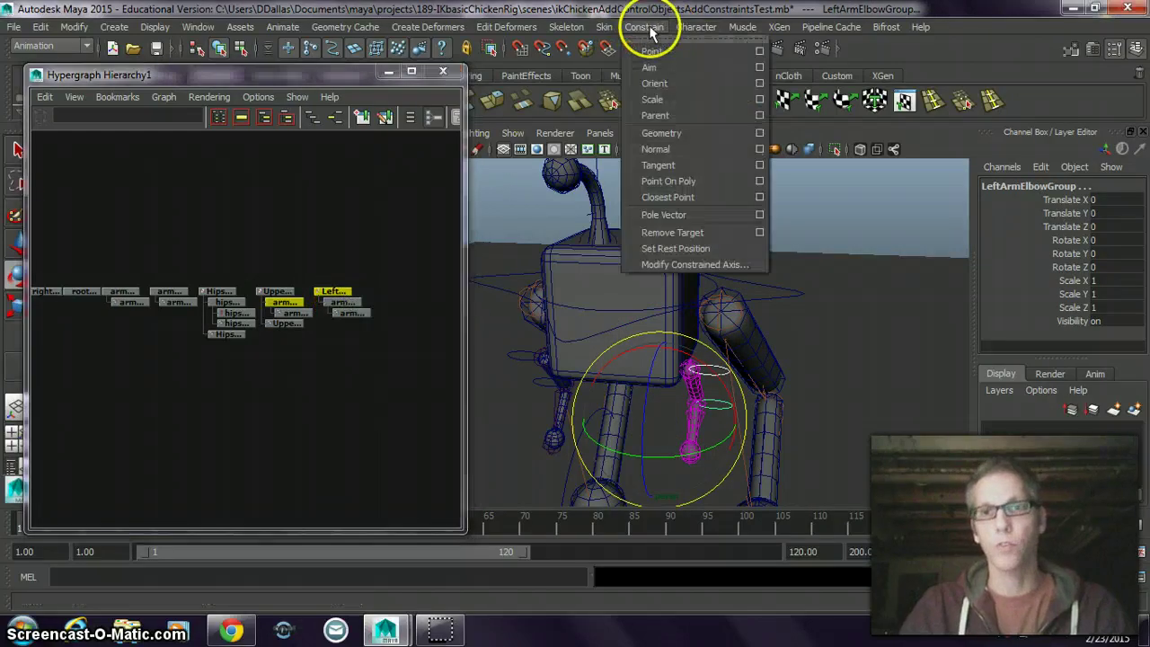
Apply Constrain > Parent, creating LeftArmElbowGroup_parentConstraint1, then select the rig's root control
left_click(662, 117)
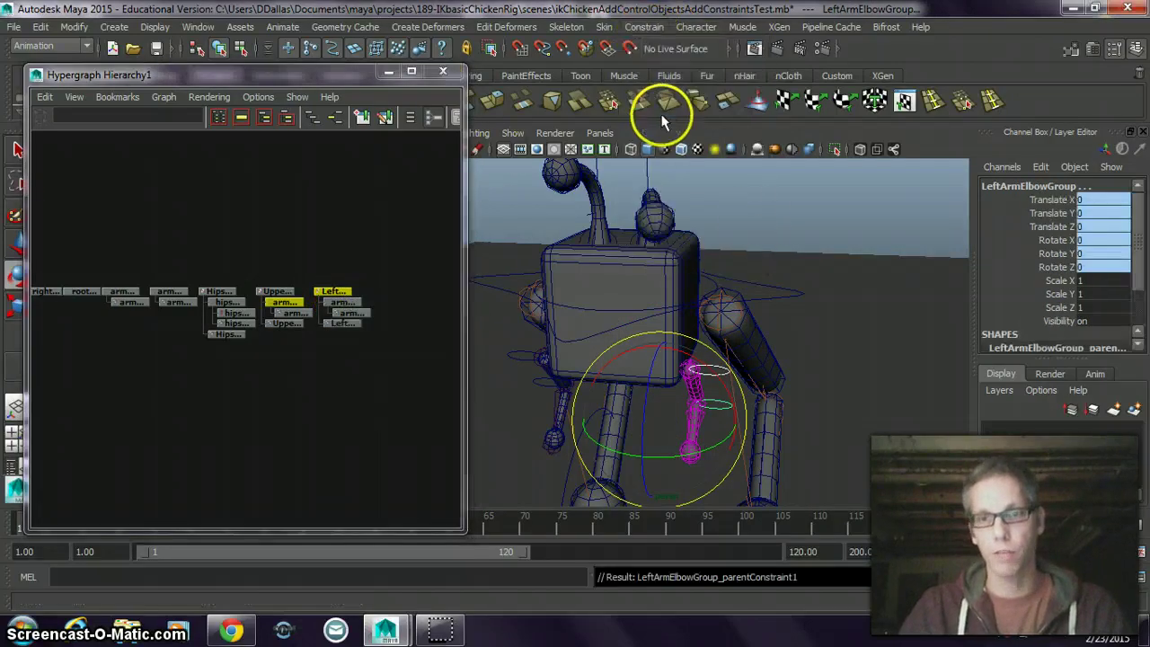
left_click(811, 216)
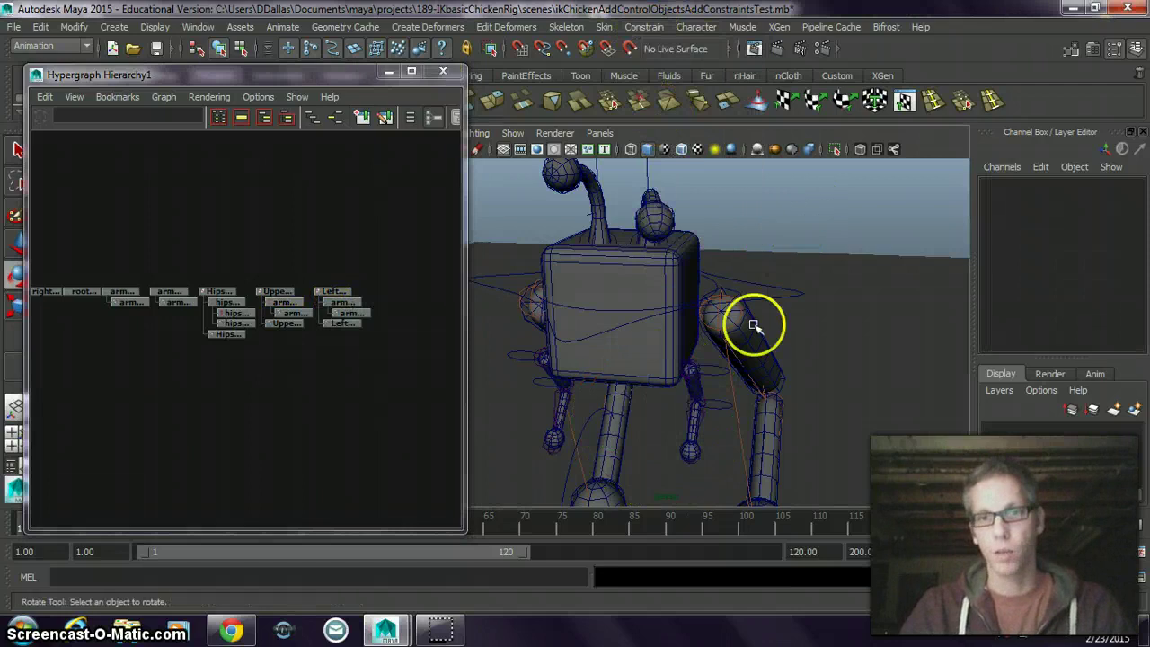
left_click(800, 292)
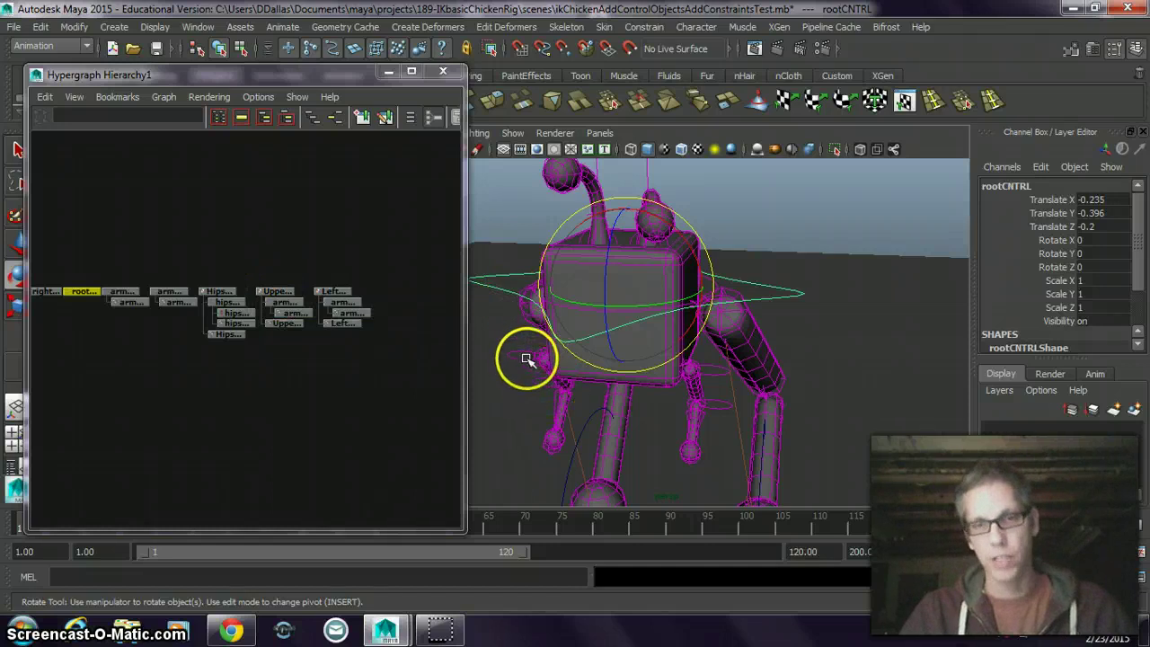
Select armLeftUp, zoom out to a front view, and rotate the arm to confirm the elbow follows
left_click(838, 197)
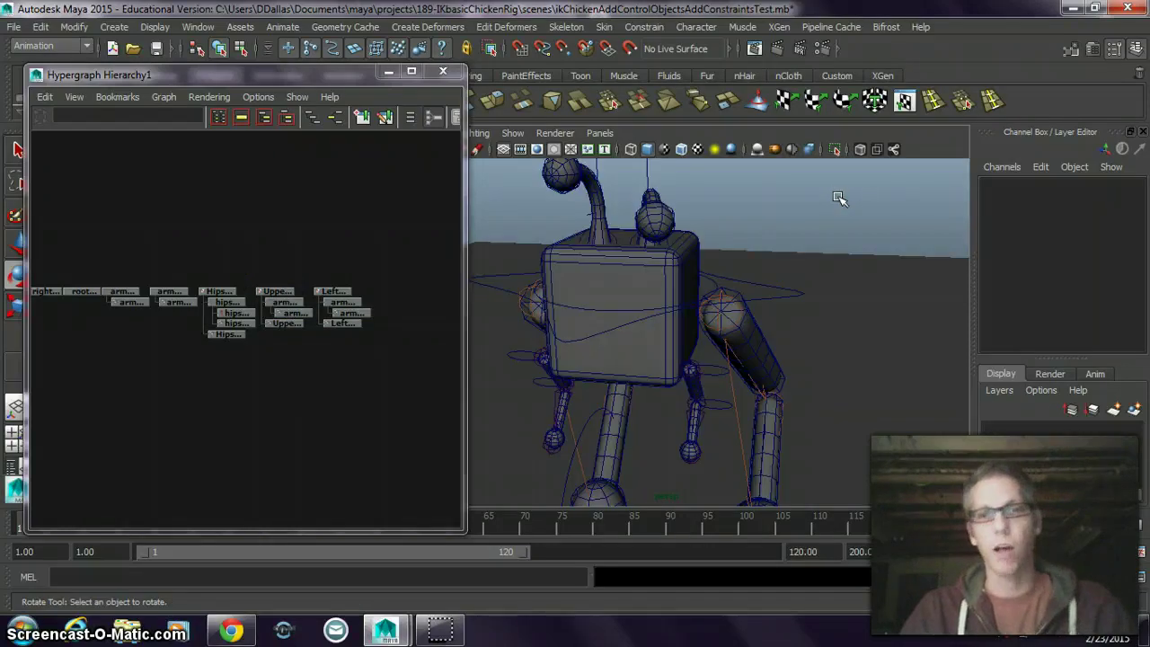
left_click(709, 368)
scroll(834, 265, "down", 5)
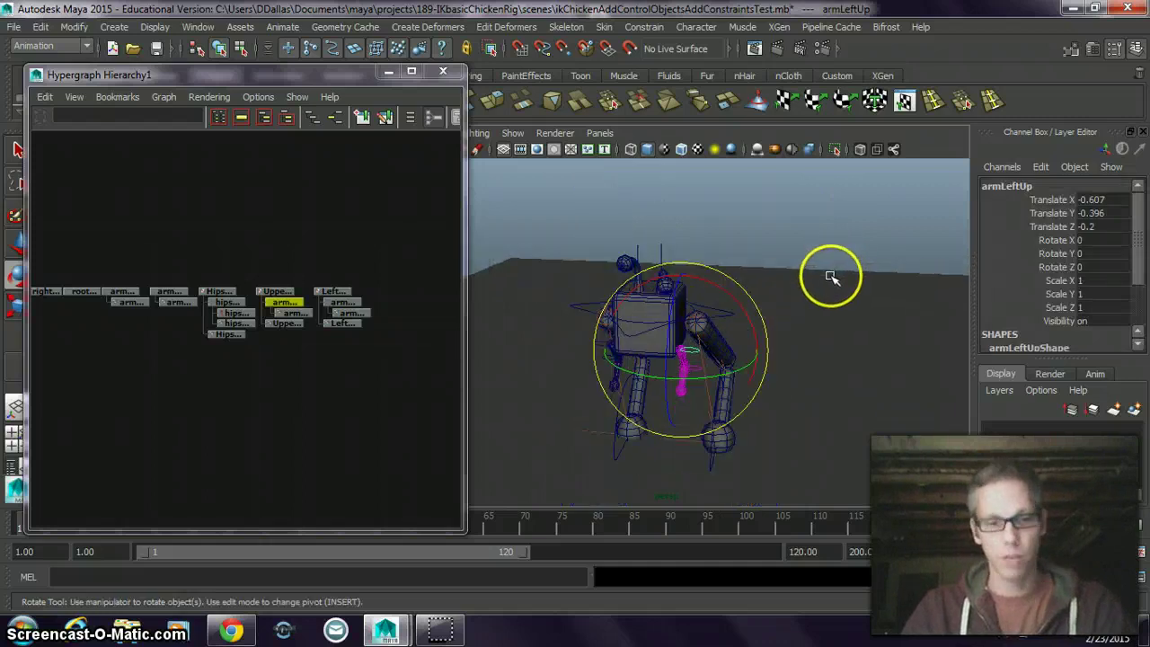
left_click_drag(787, 337, 745, 336, "alt")
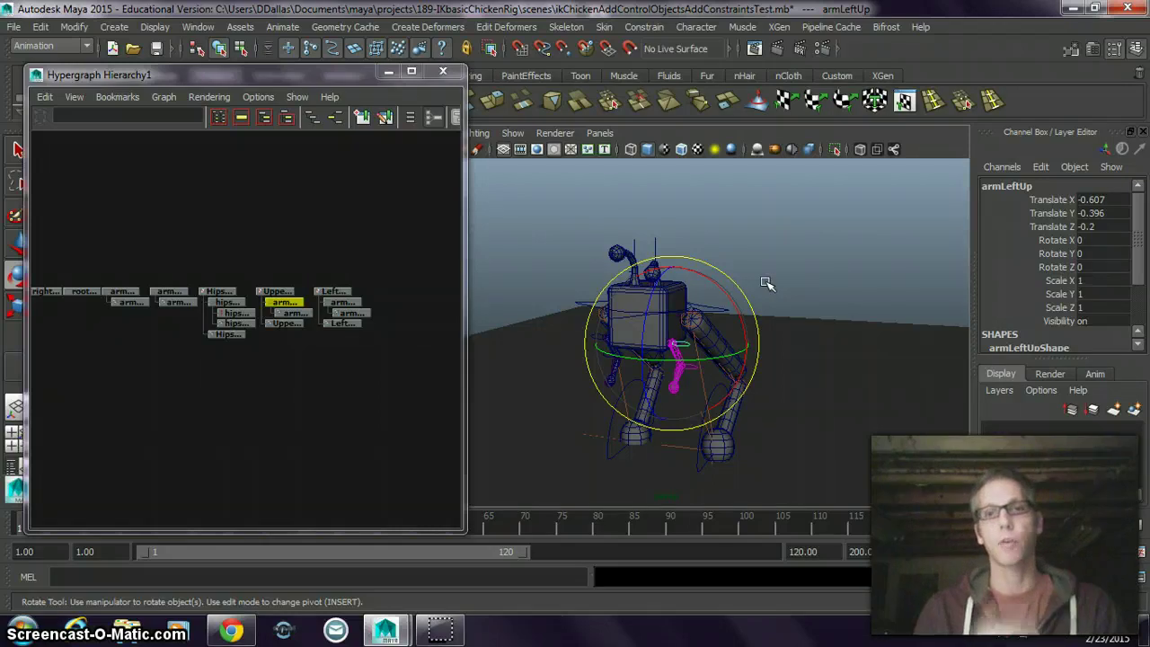
left_click(761, 279)
left_click(443, 629)
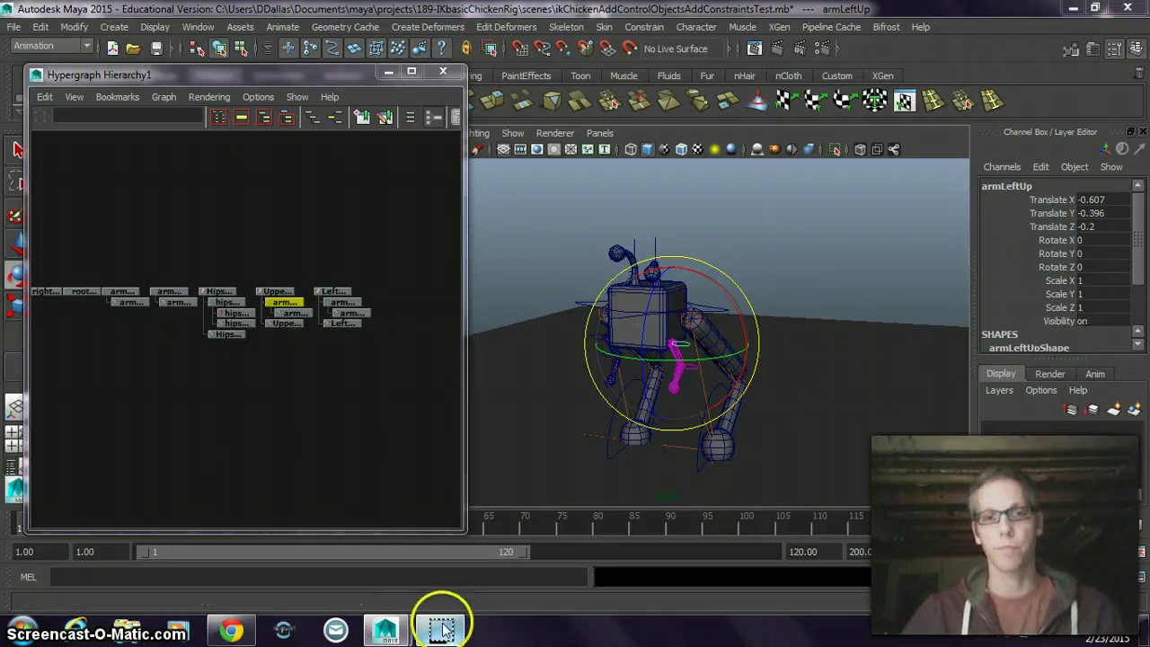